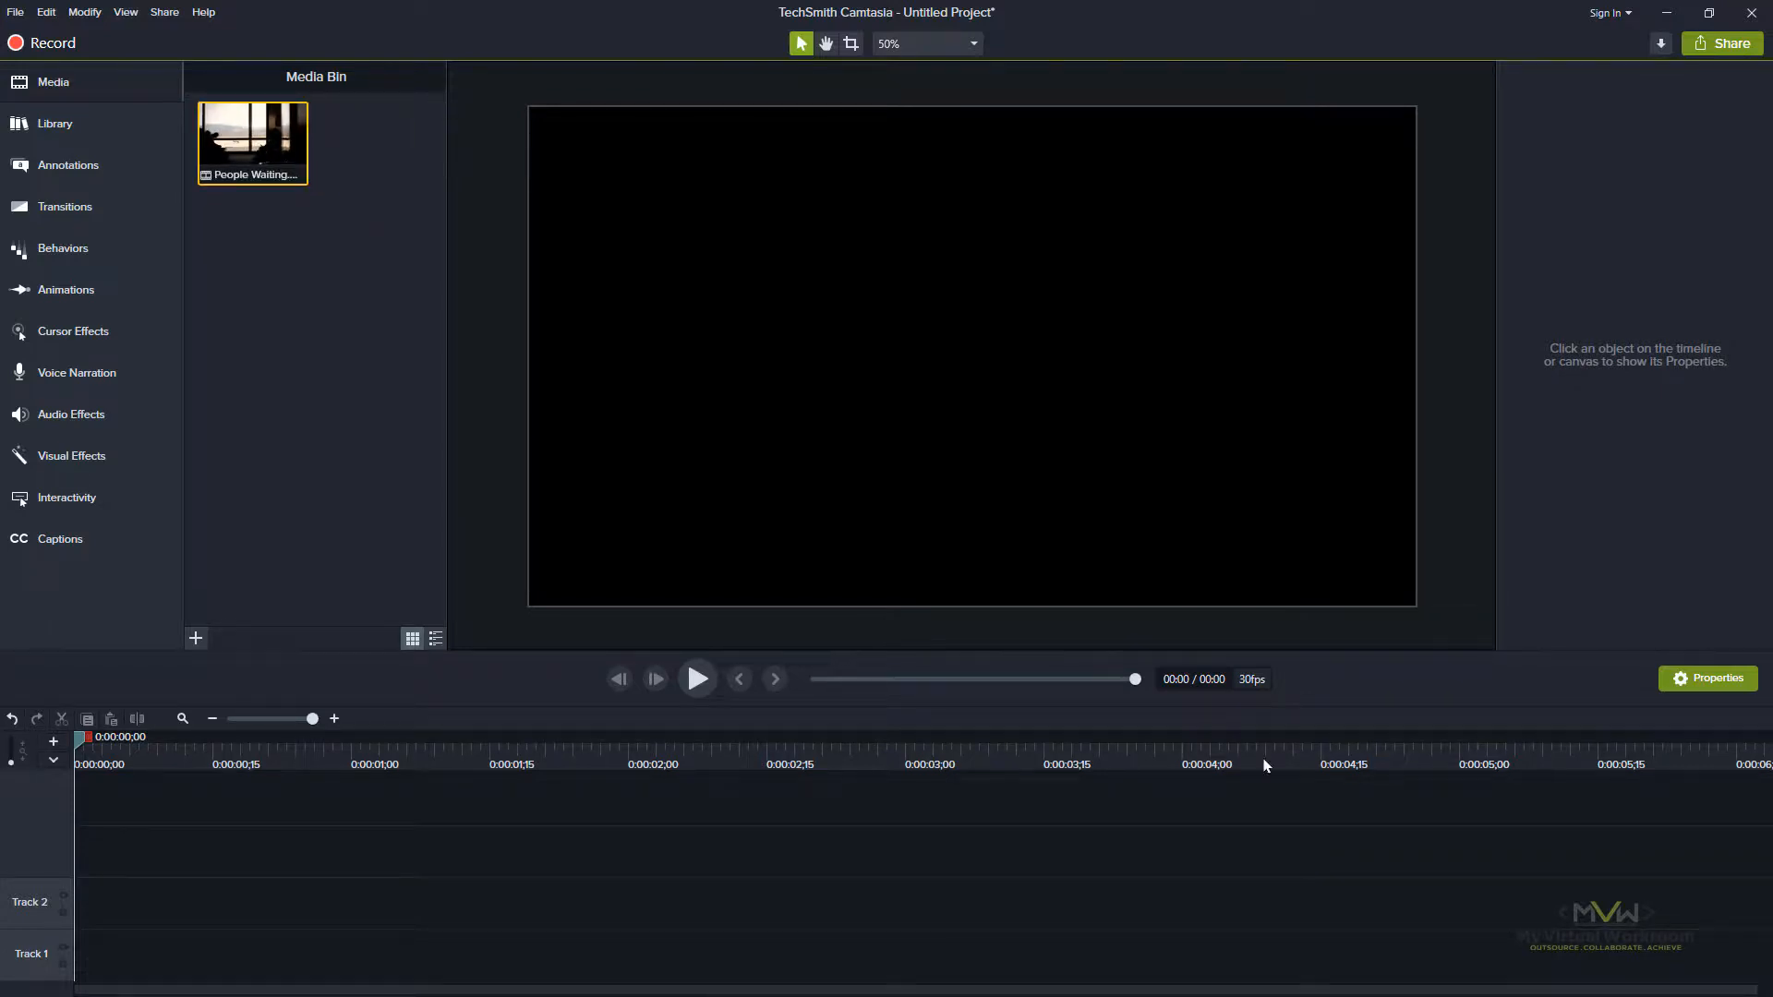
Place the People Waiting clip at the start of Track 1 and add a plain text callout on Track 2 at 0:00:01;03.
drag(257, 146, 61, 967)
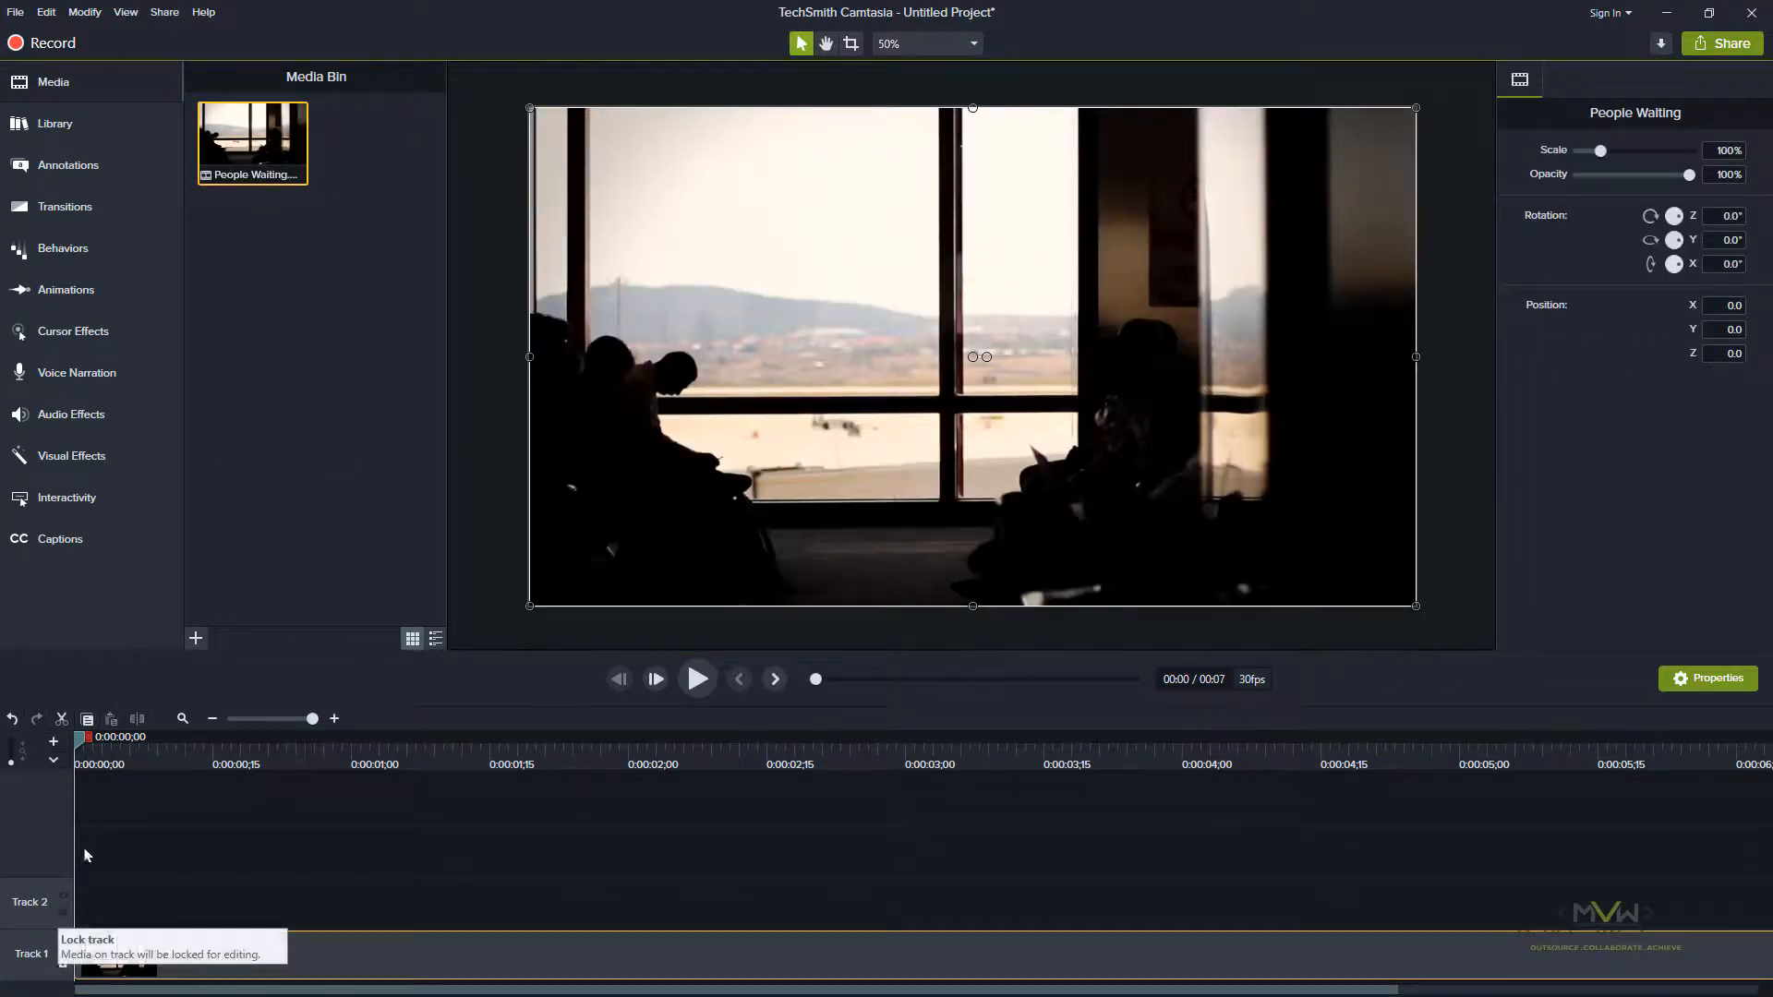
mouse_move(81, 738)
mouse_down()
mouse_move(279, 740)
mouse_move(385, 778)
mouse_up()
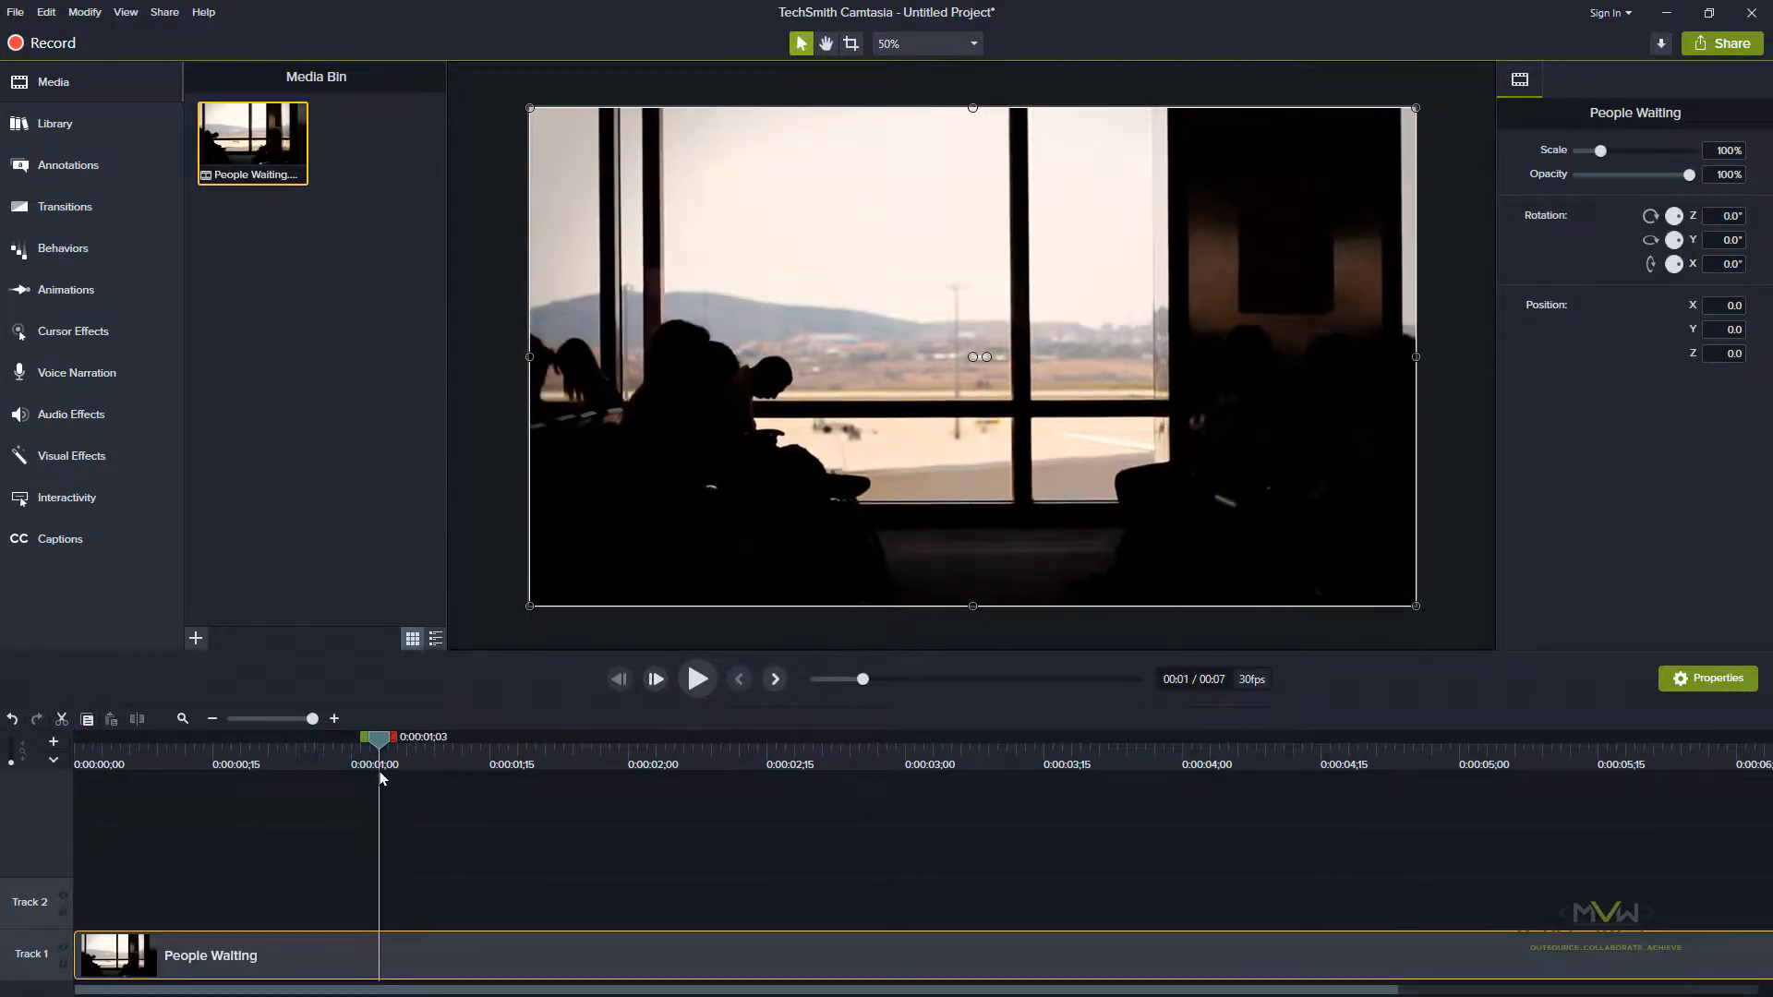
click(169, 177)
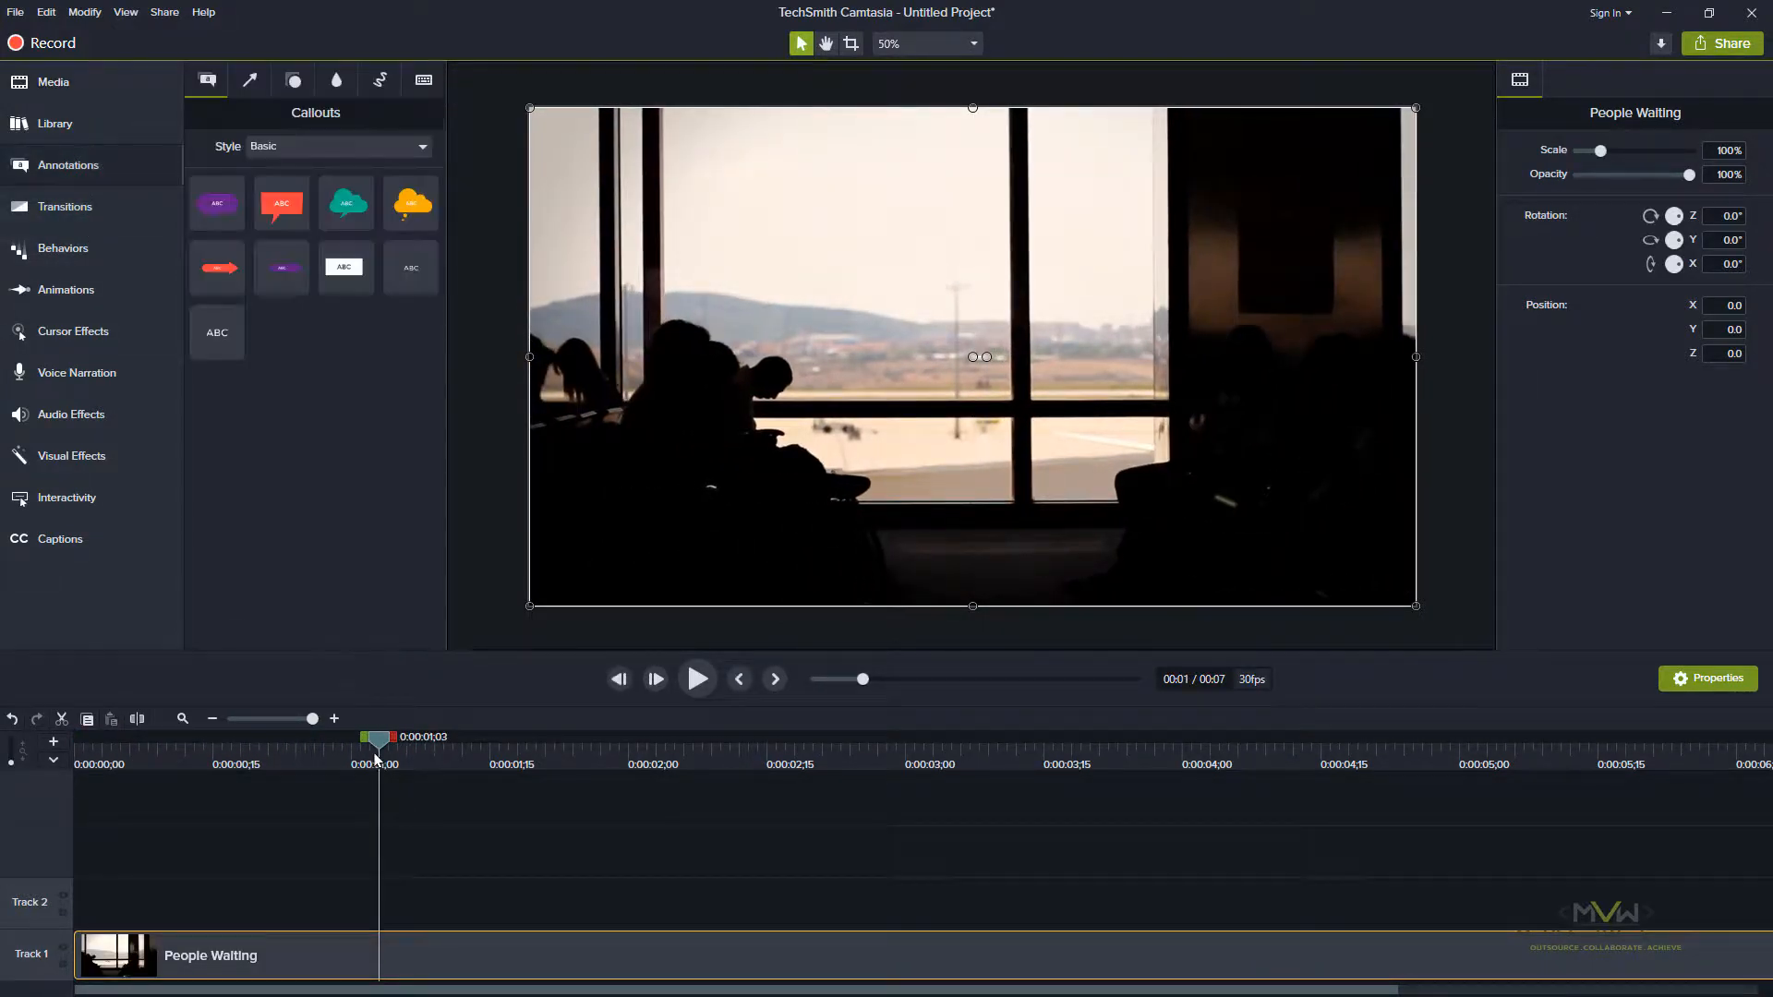
drag(218, 334, 378, 904)
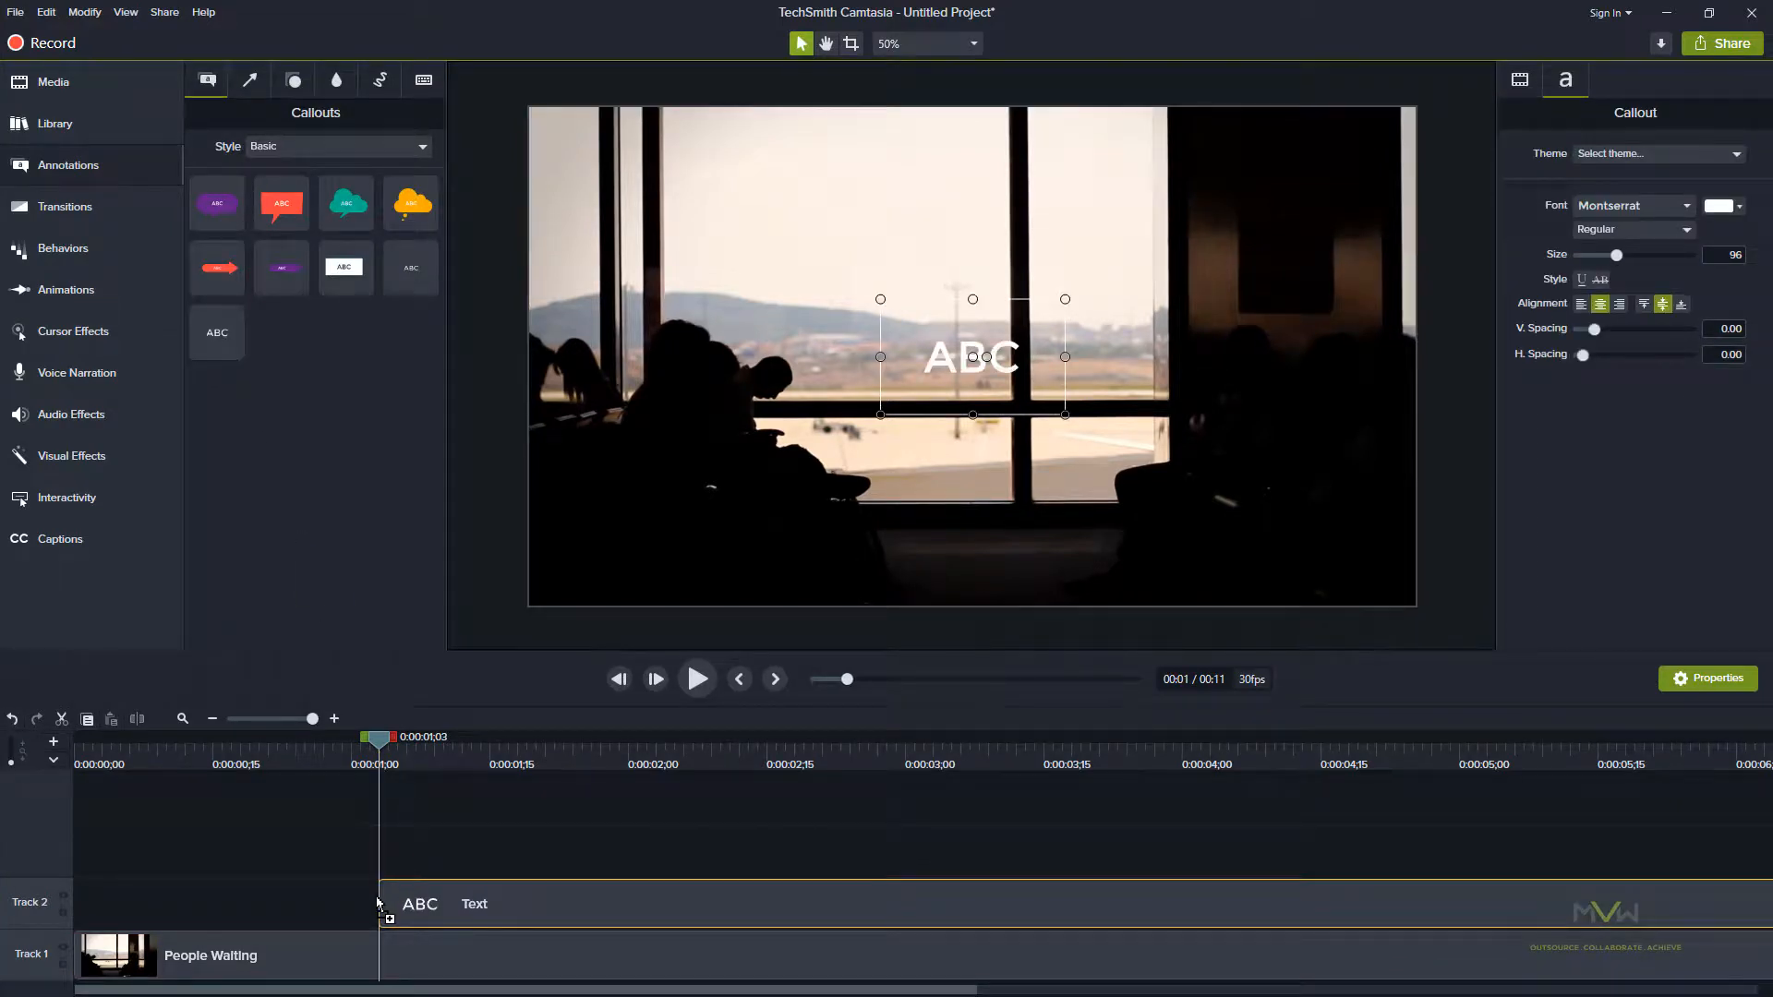
Move the text callout up over the bright window pane and set its font colour to black, #000000.
drag(946, 329, 806, 219)
click(1720, 209)
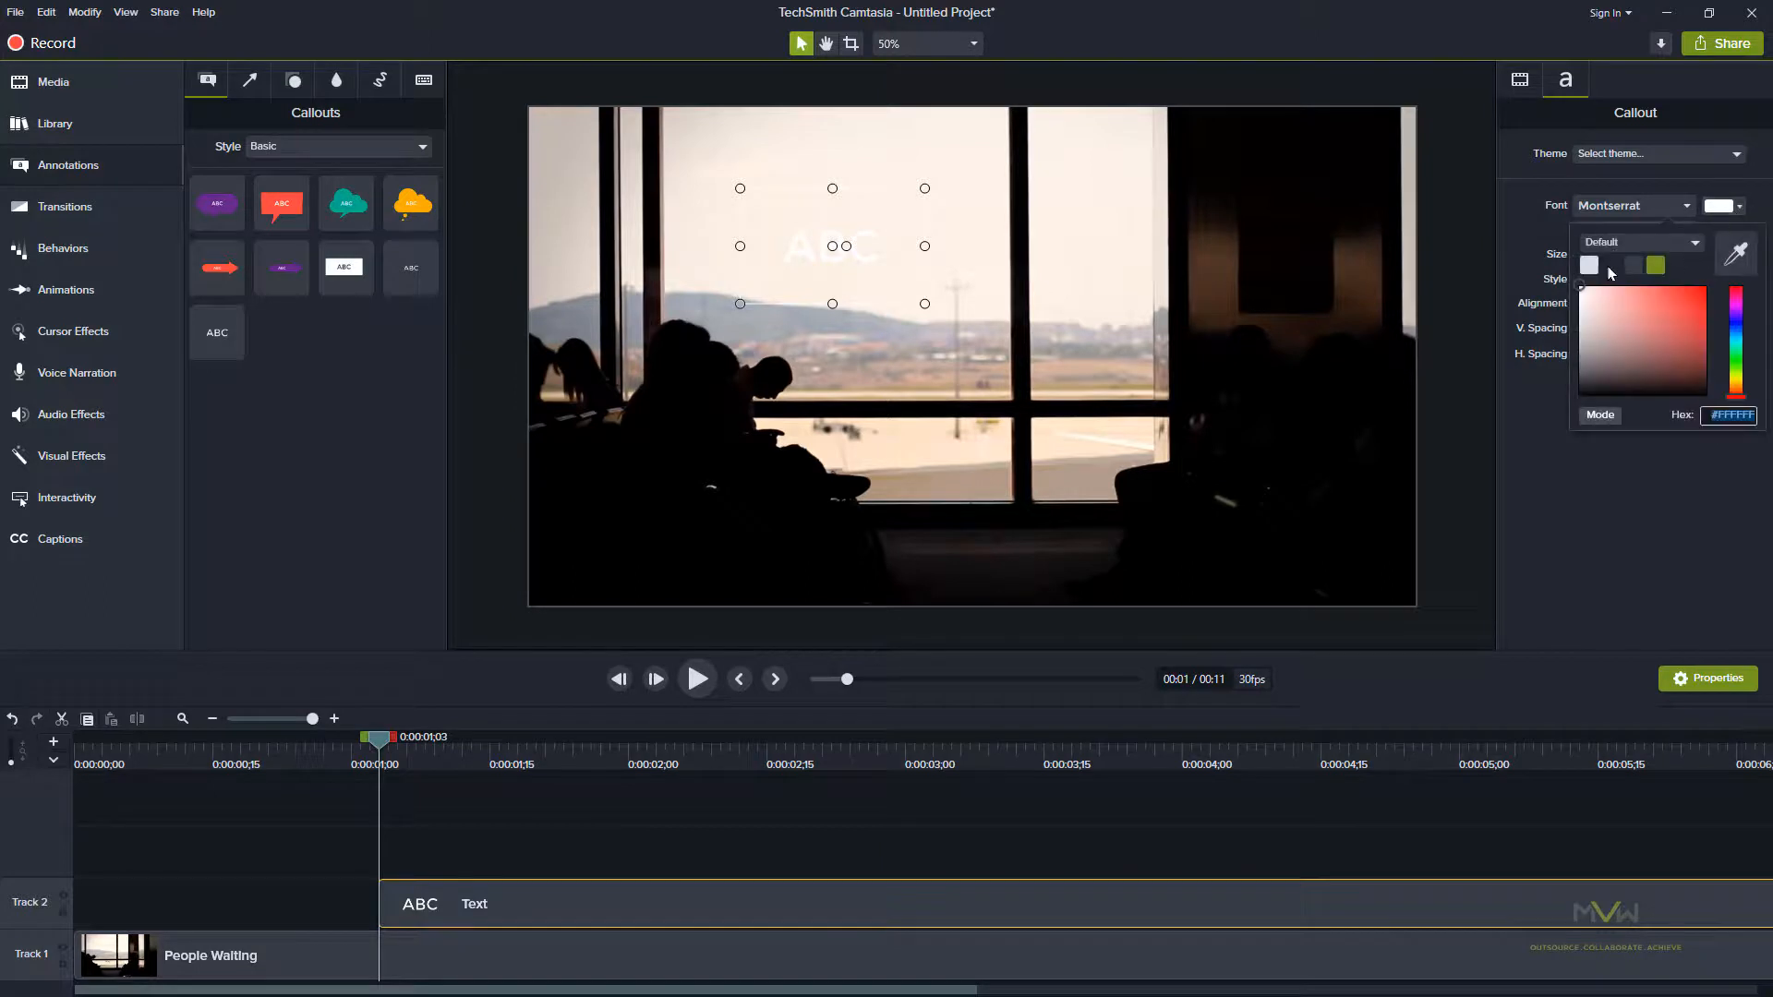
click(1582, 393)
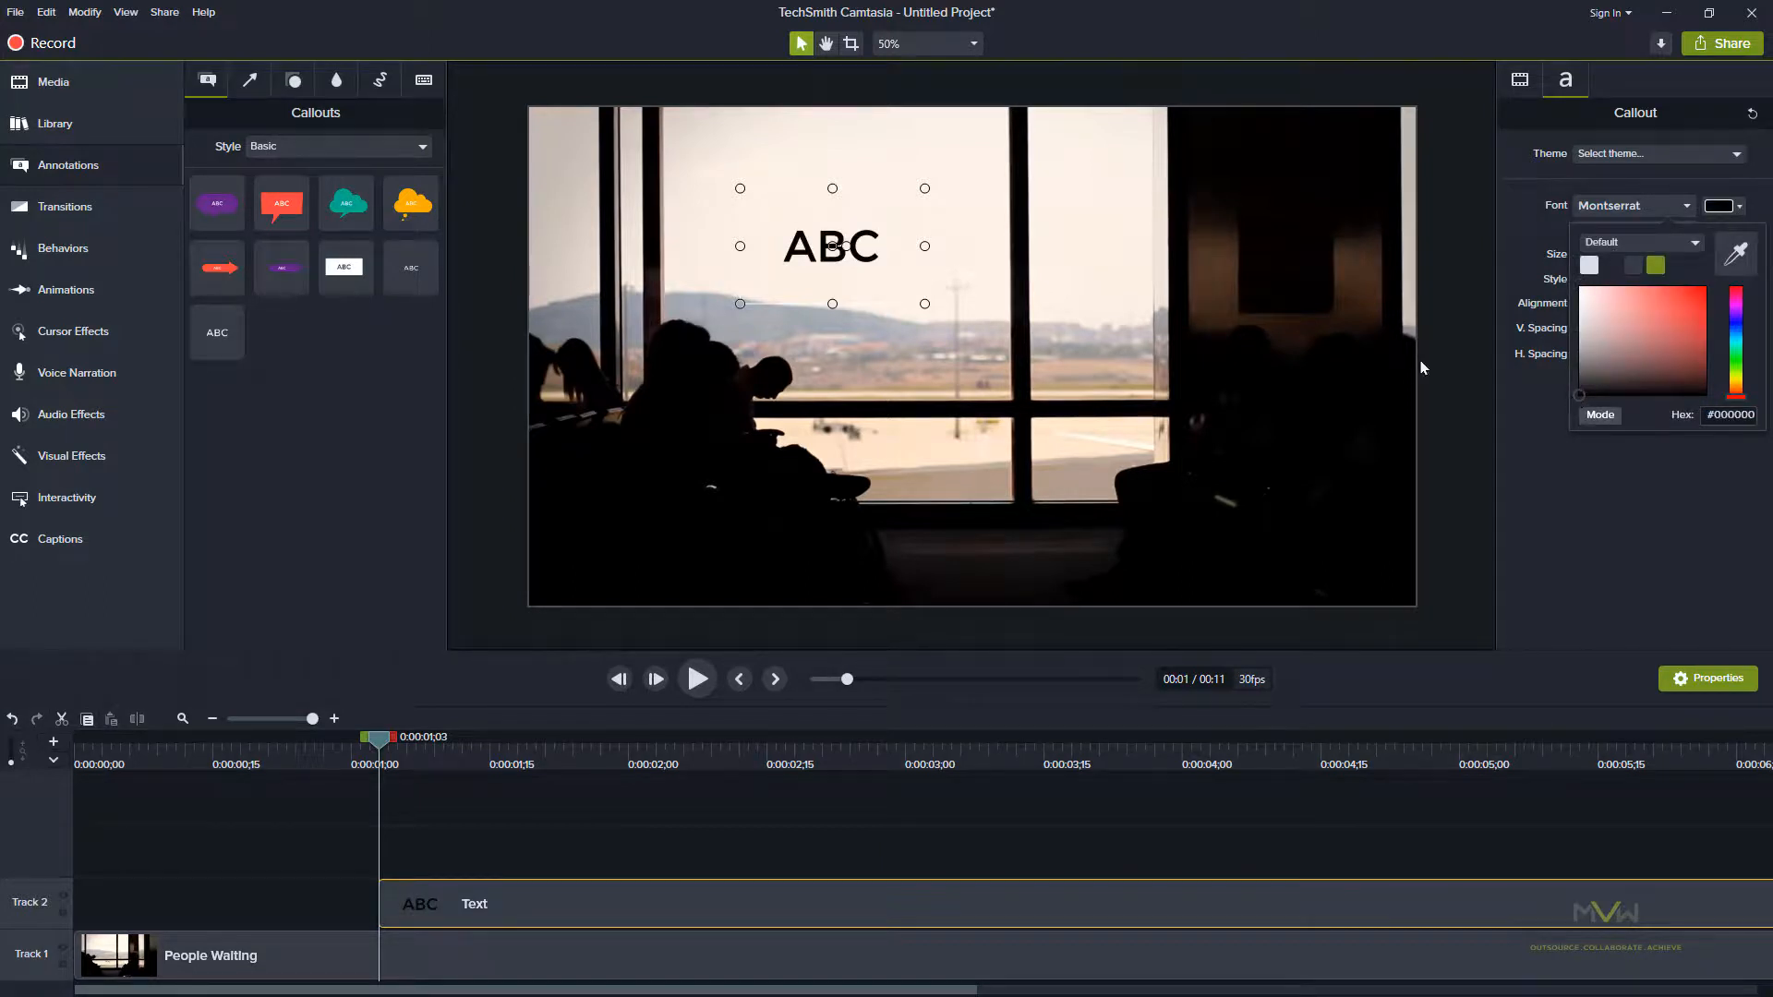
Change the callout text to "4:00 PM" with "MNL" on a second line, widening its box to fit and adjusting its position slightly.
double_click(778, 238)
text(4:00 PM)
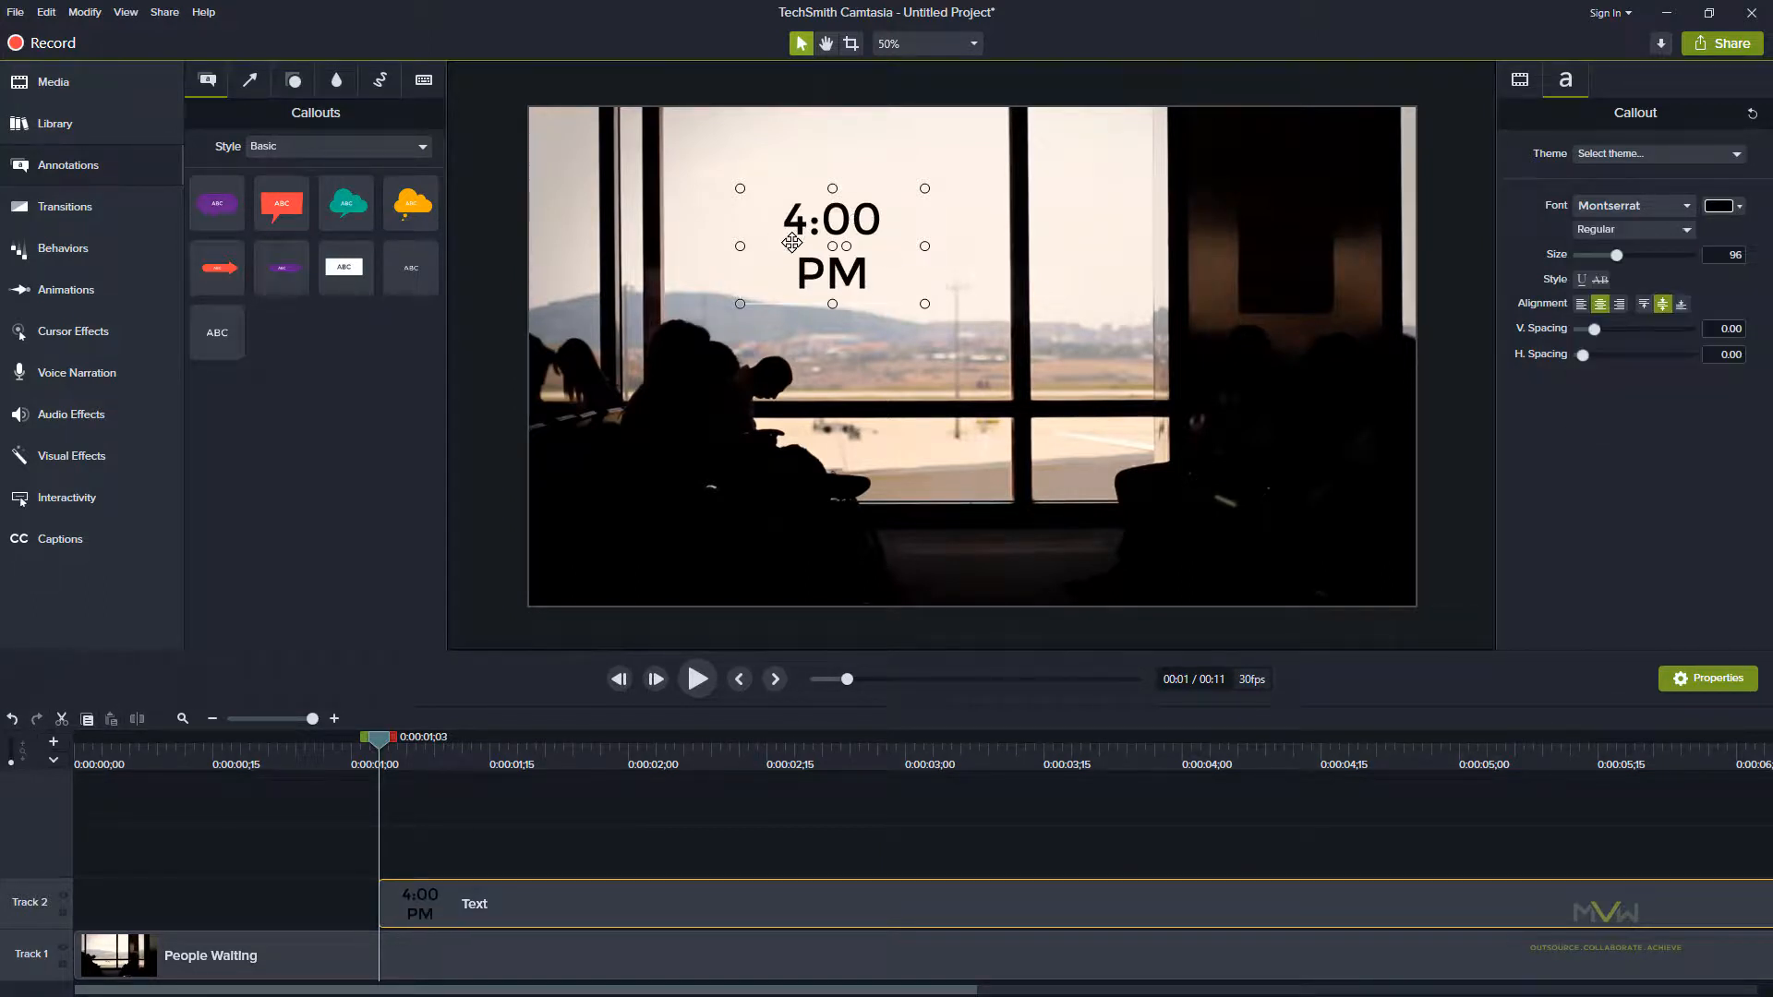
drag(924, 244, 937, 244)
key(Return)
text(MNL)
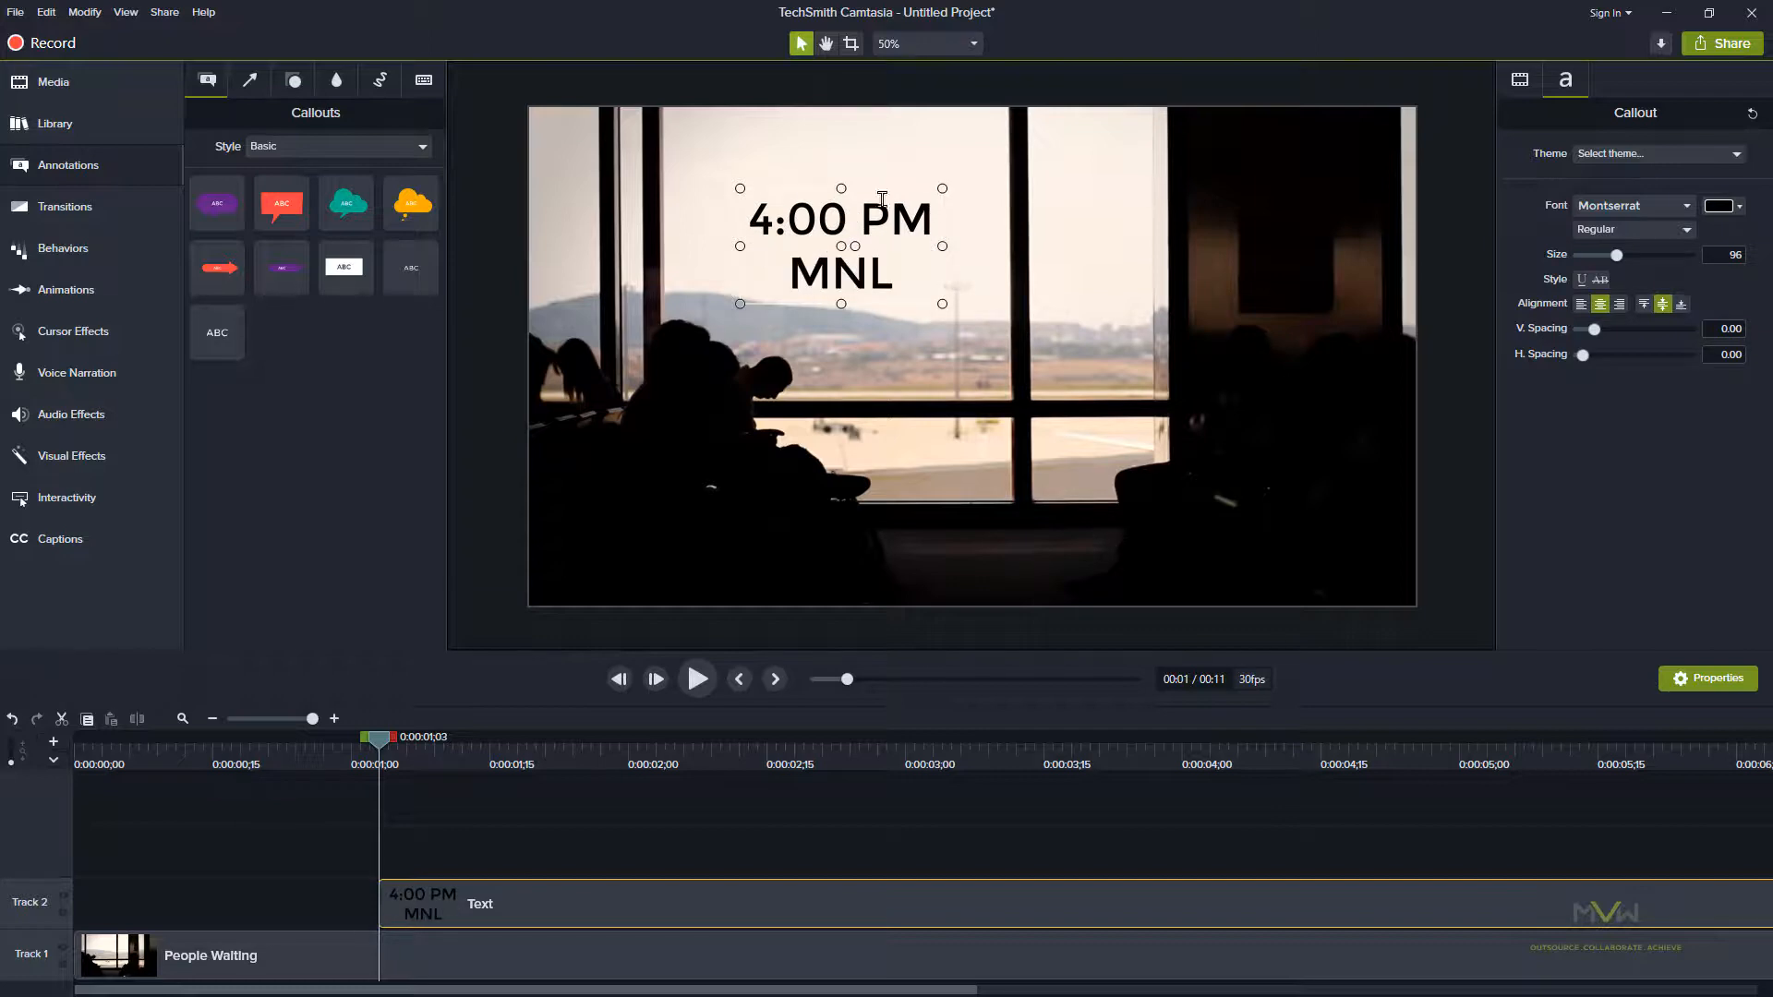
click(783, 842)
click(863, 273)
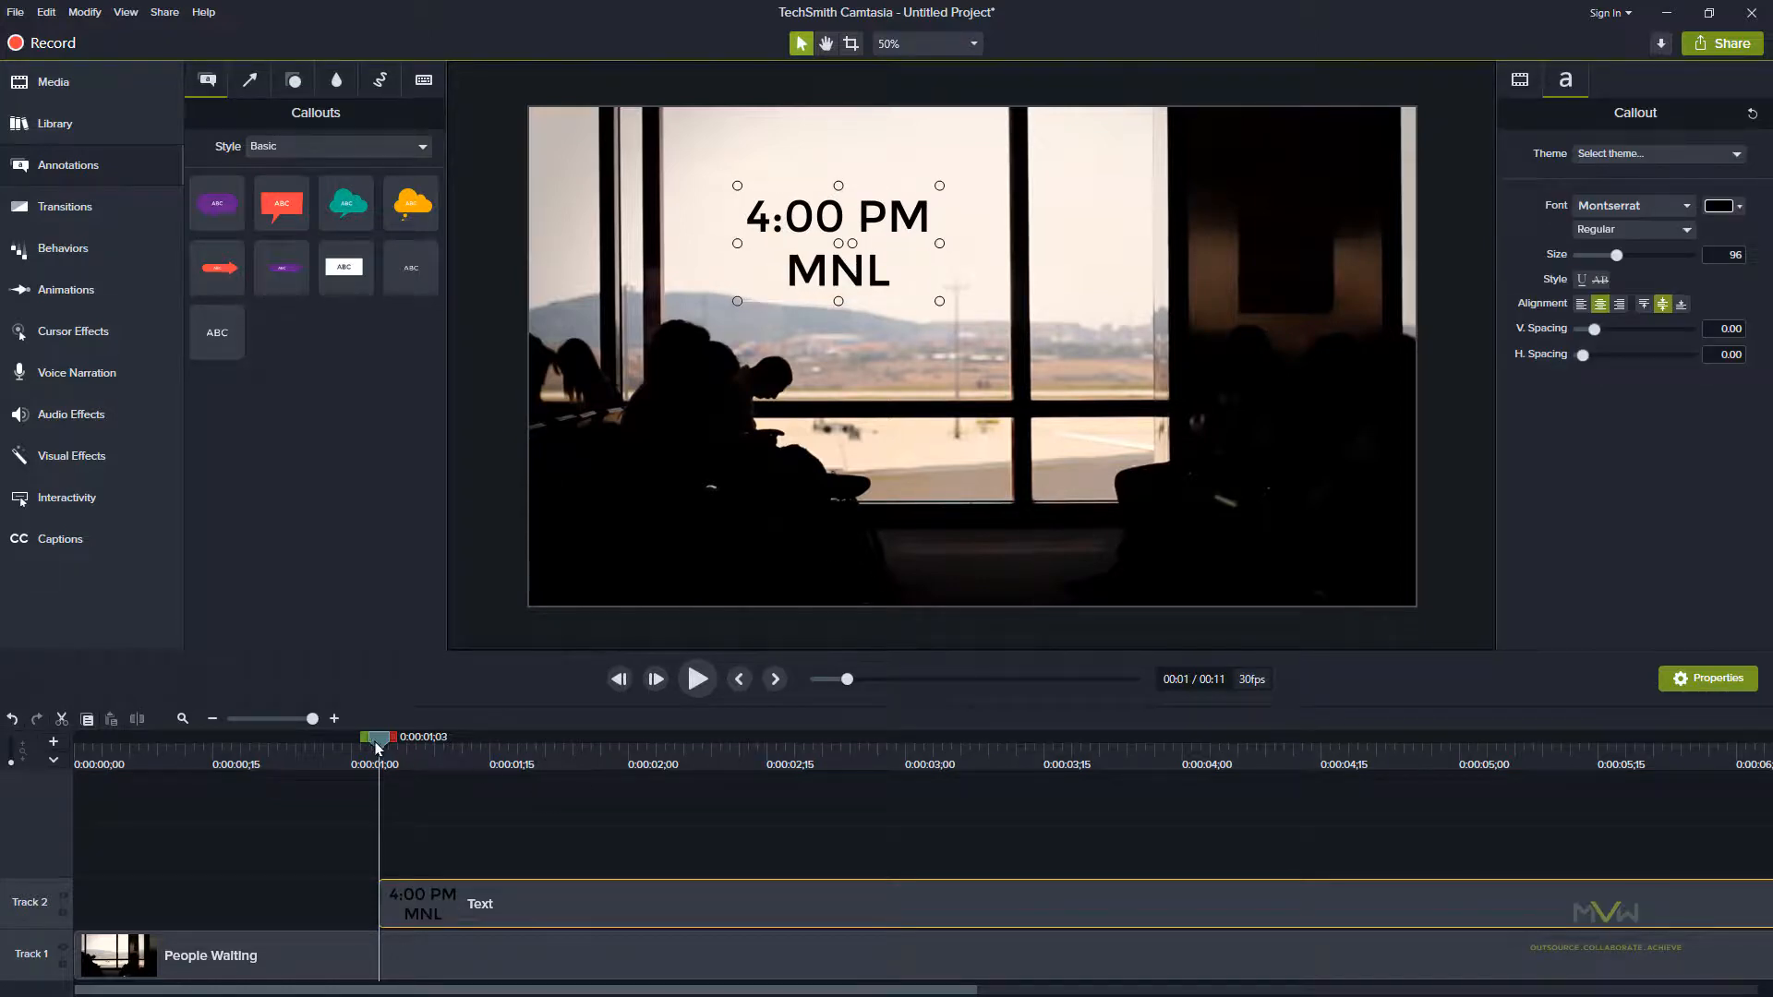
Add a Custom animation to the "4:00 PM MNL" callout ending at 0:00:02;10.
drag(378, 749, 715, 769)
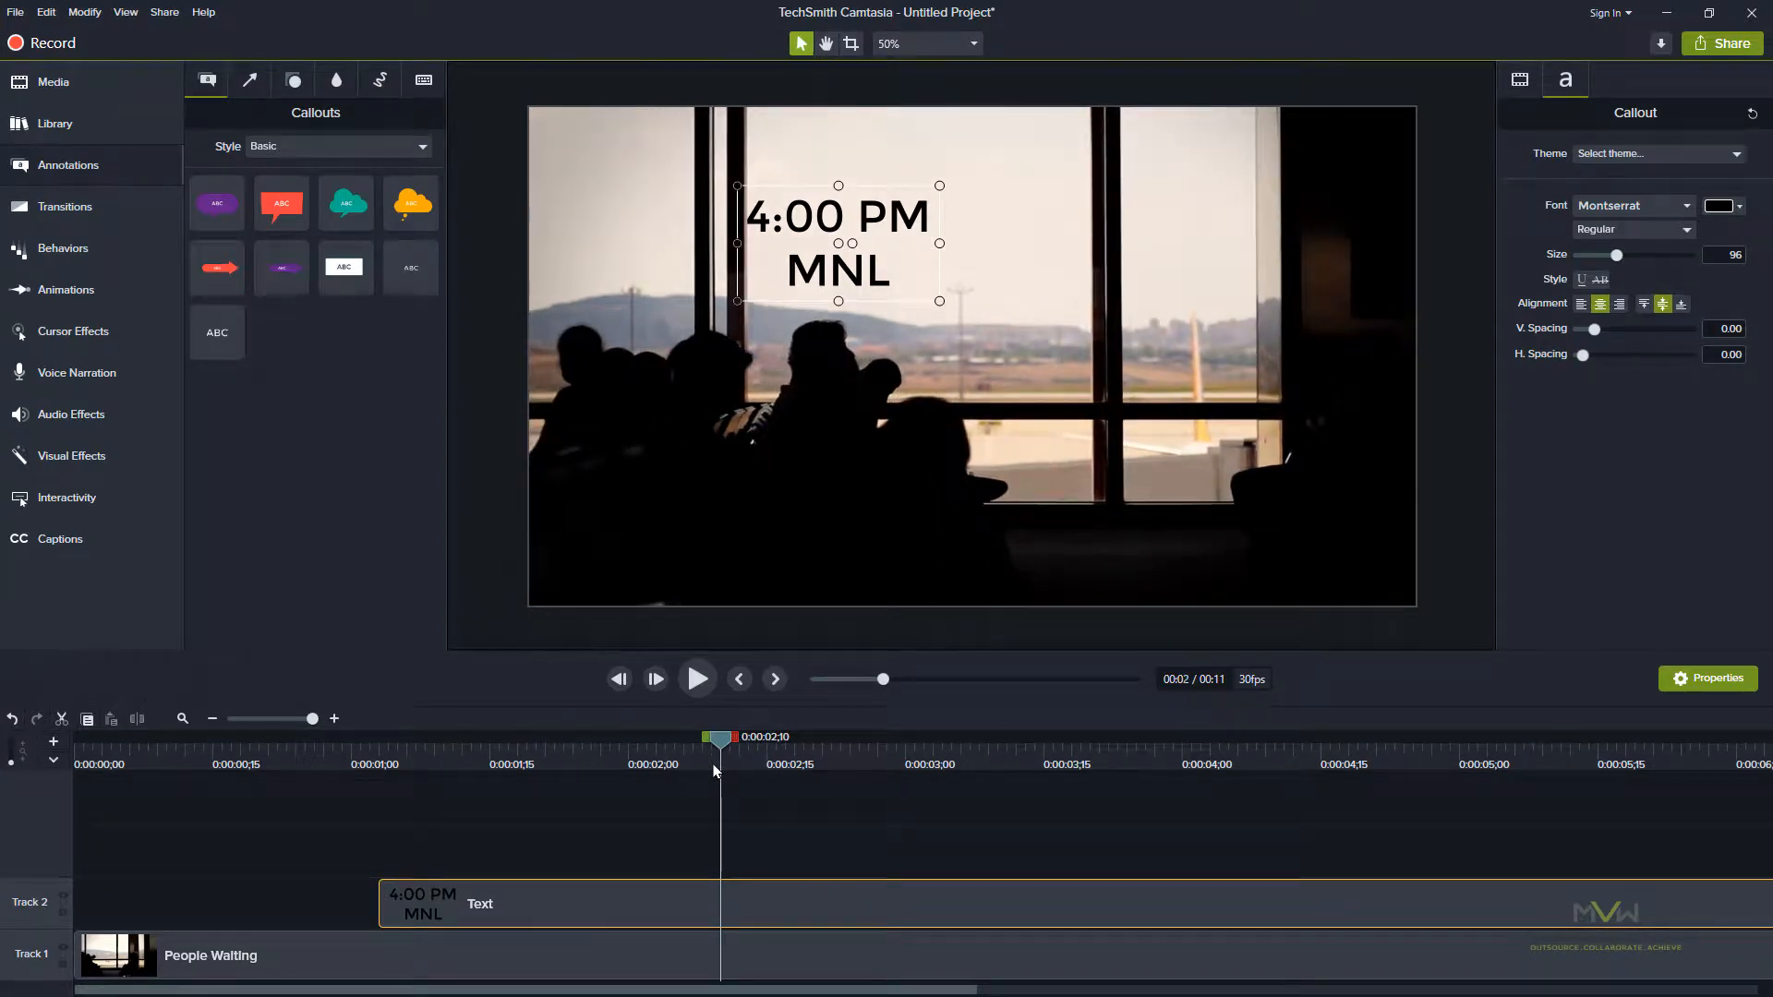
click(679, 810)
click(116, 289)
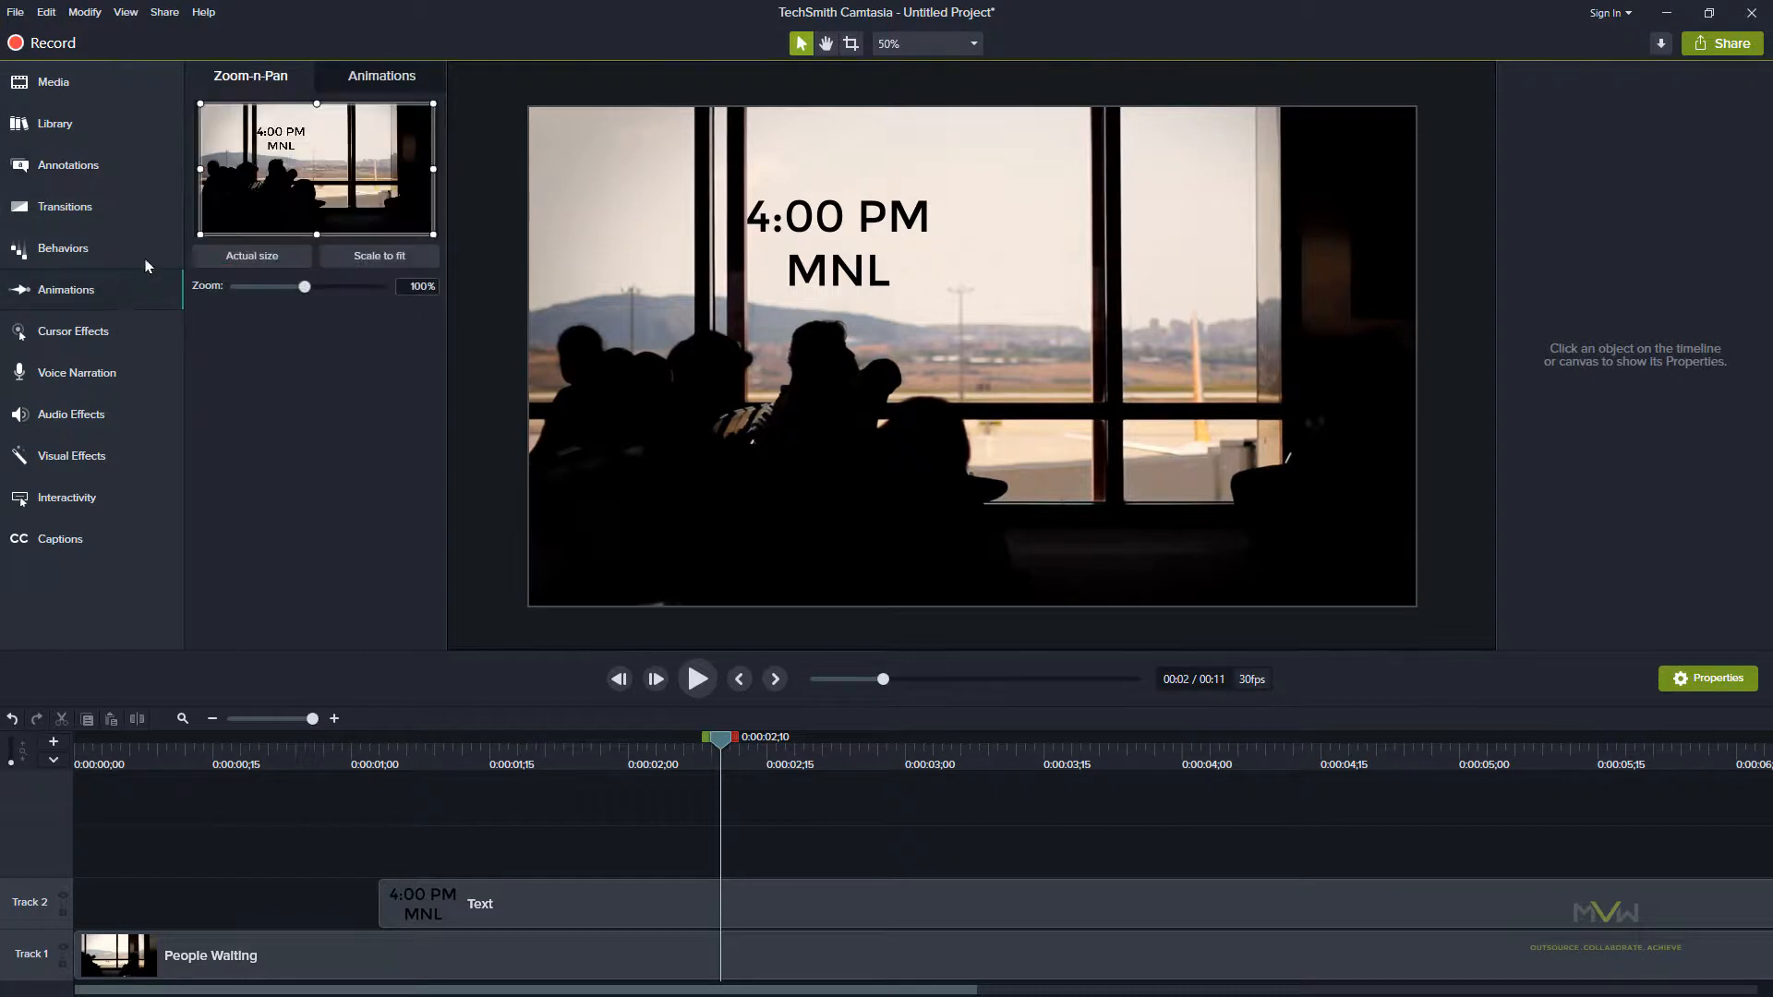
click(381, 75)
drag(252, 138, 710, 906)
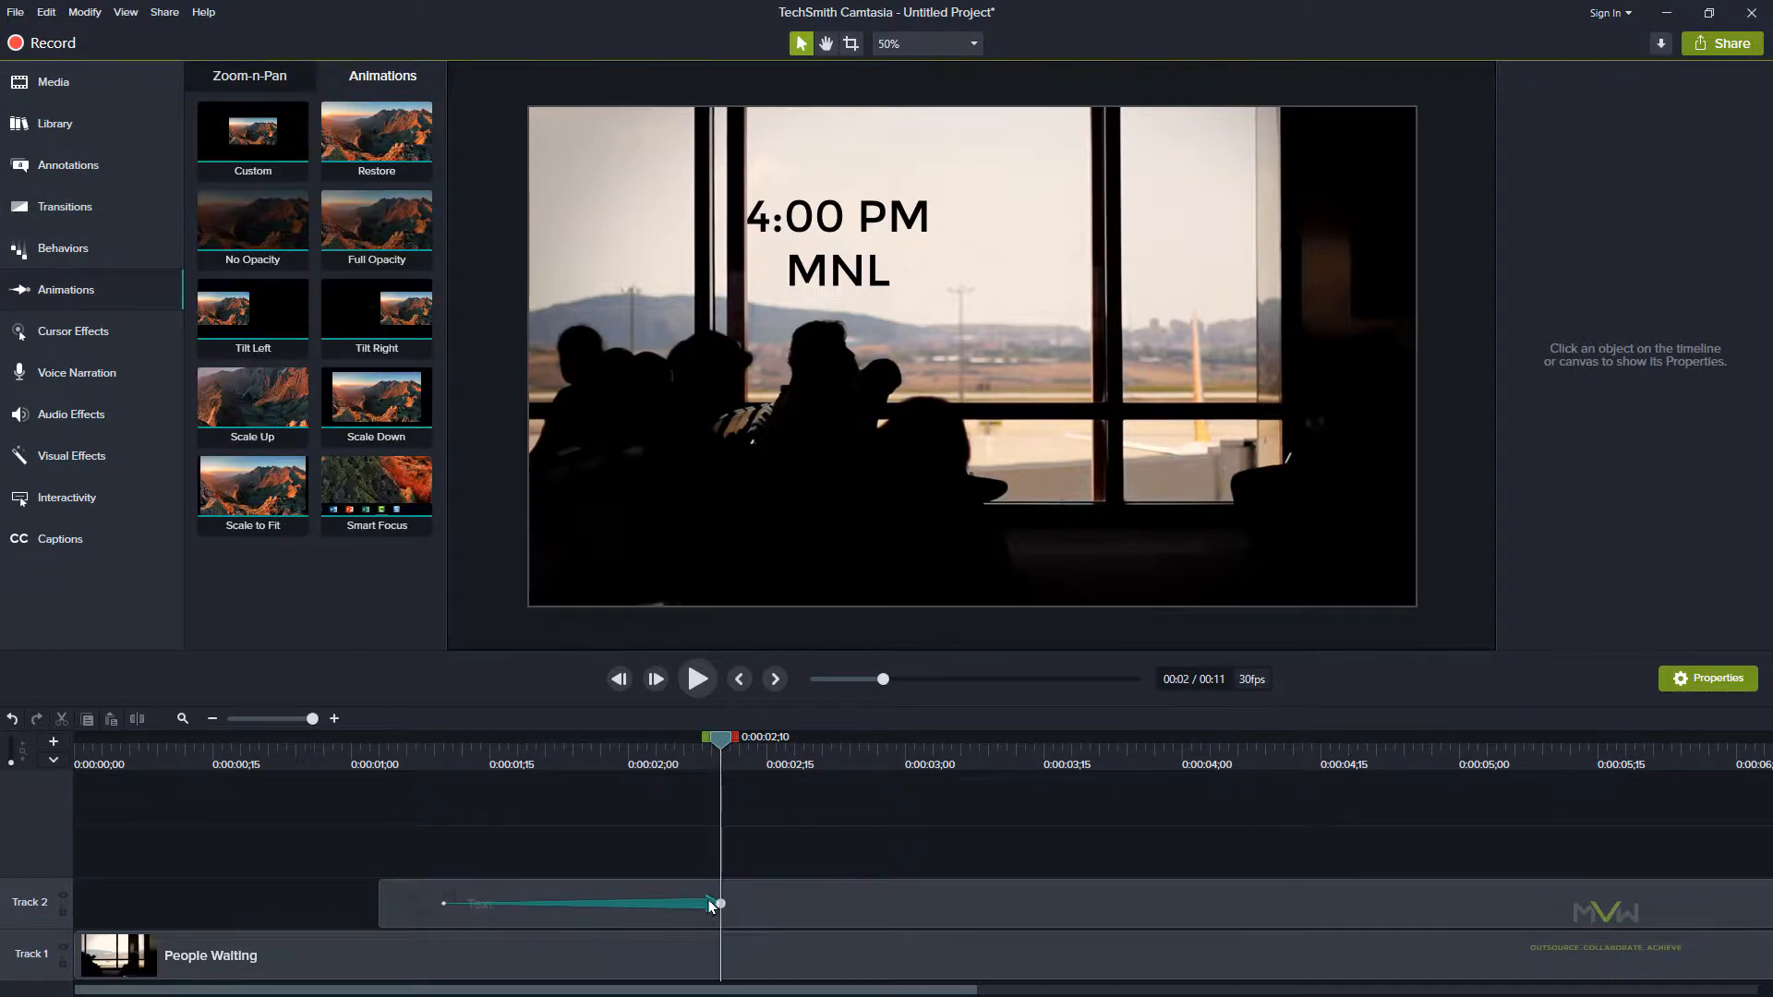
click(710, 907)
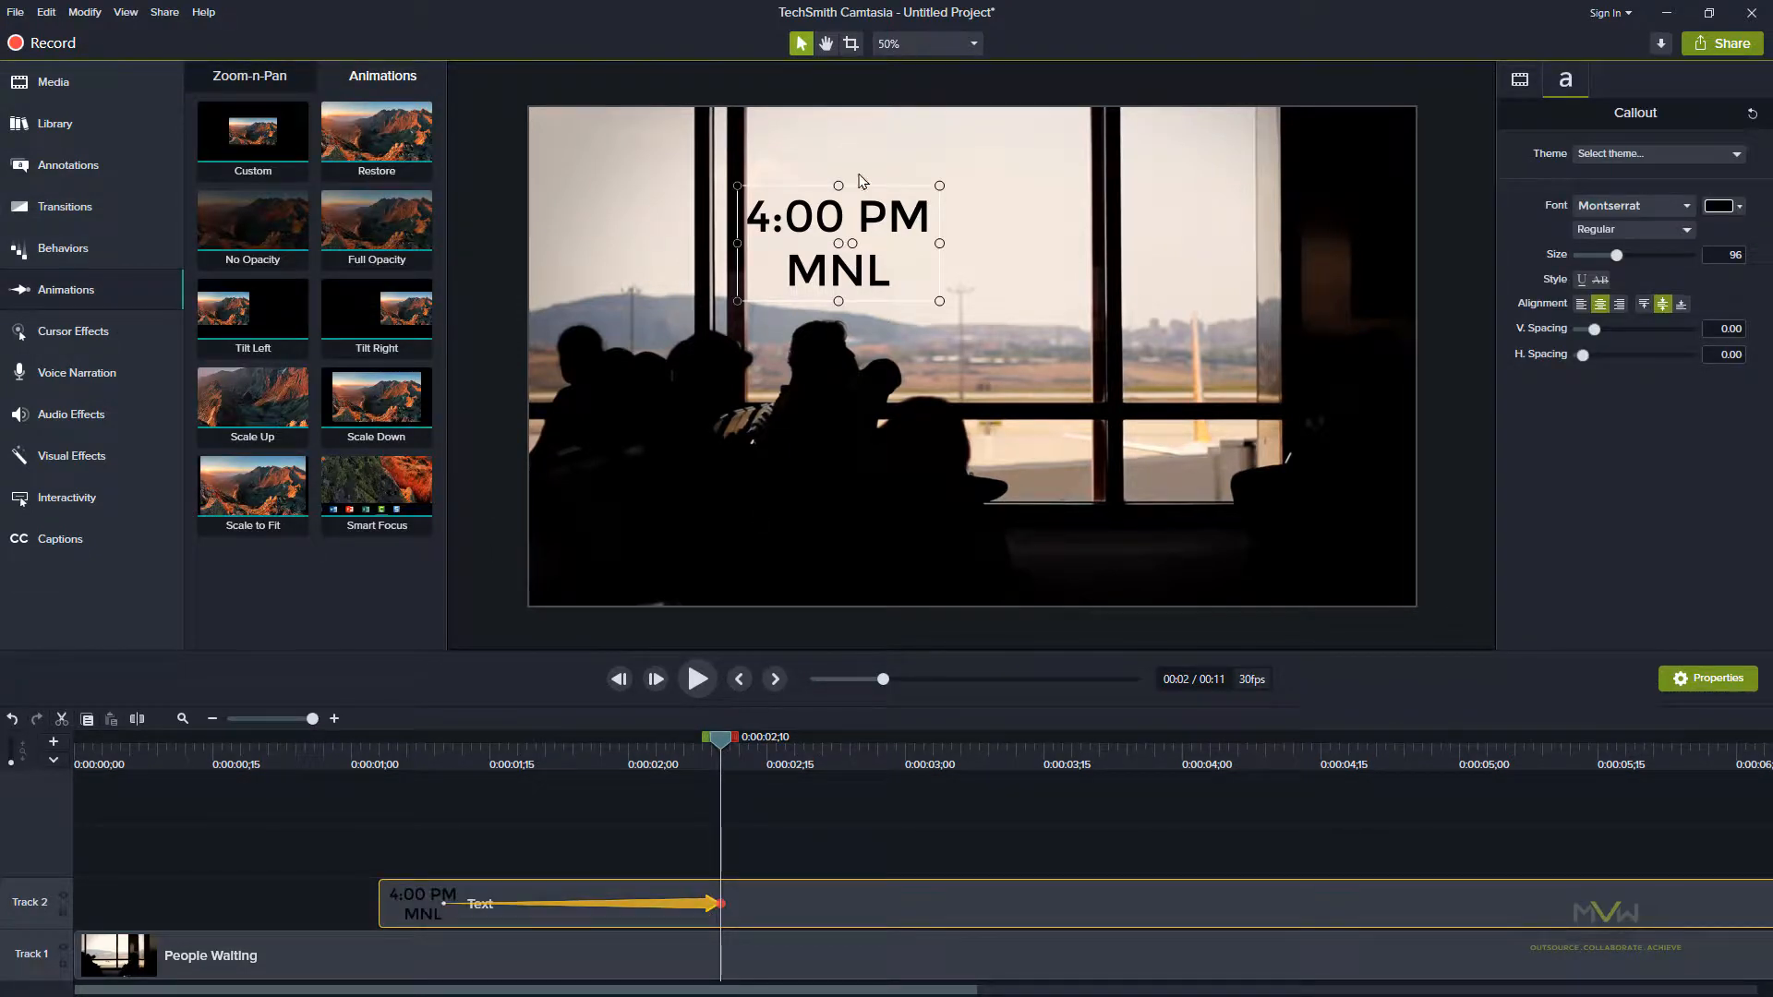
Crop the left edge of the "4:00 PM MNL" callout to follow the moving window post, advancing frame by frame from 0:00:02;10 to 0:00:02;16.
click(853, 46)
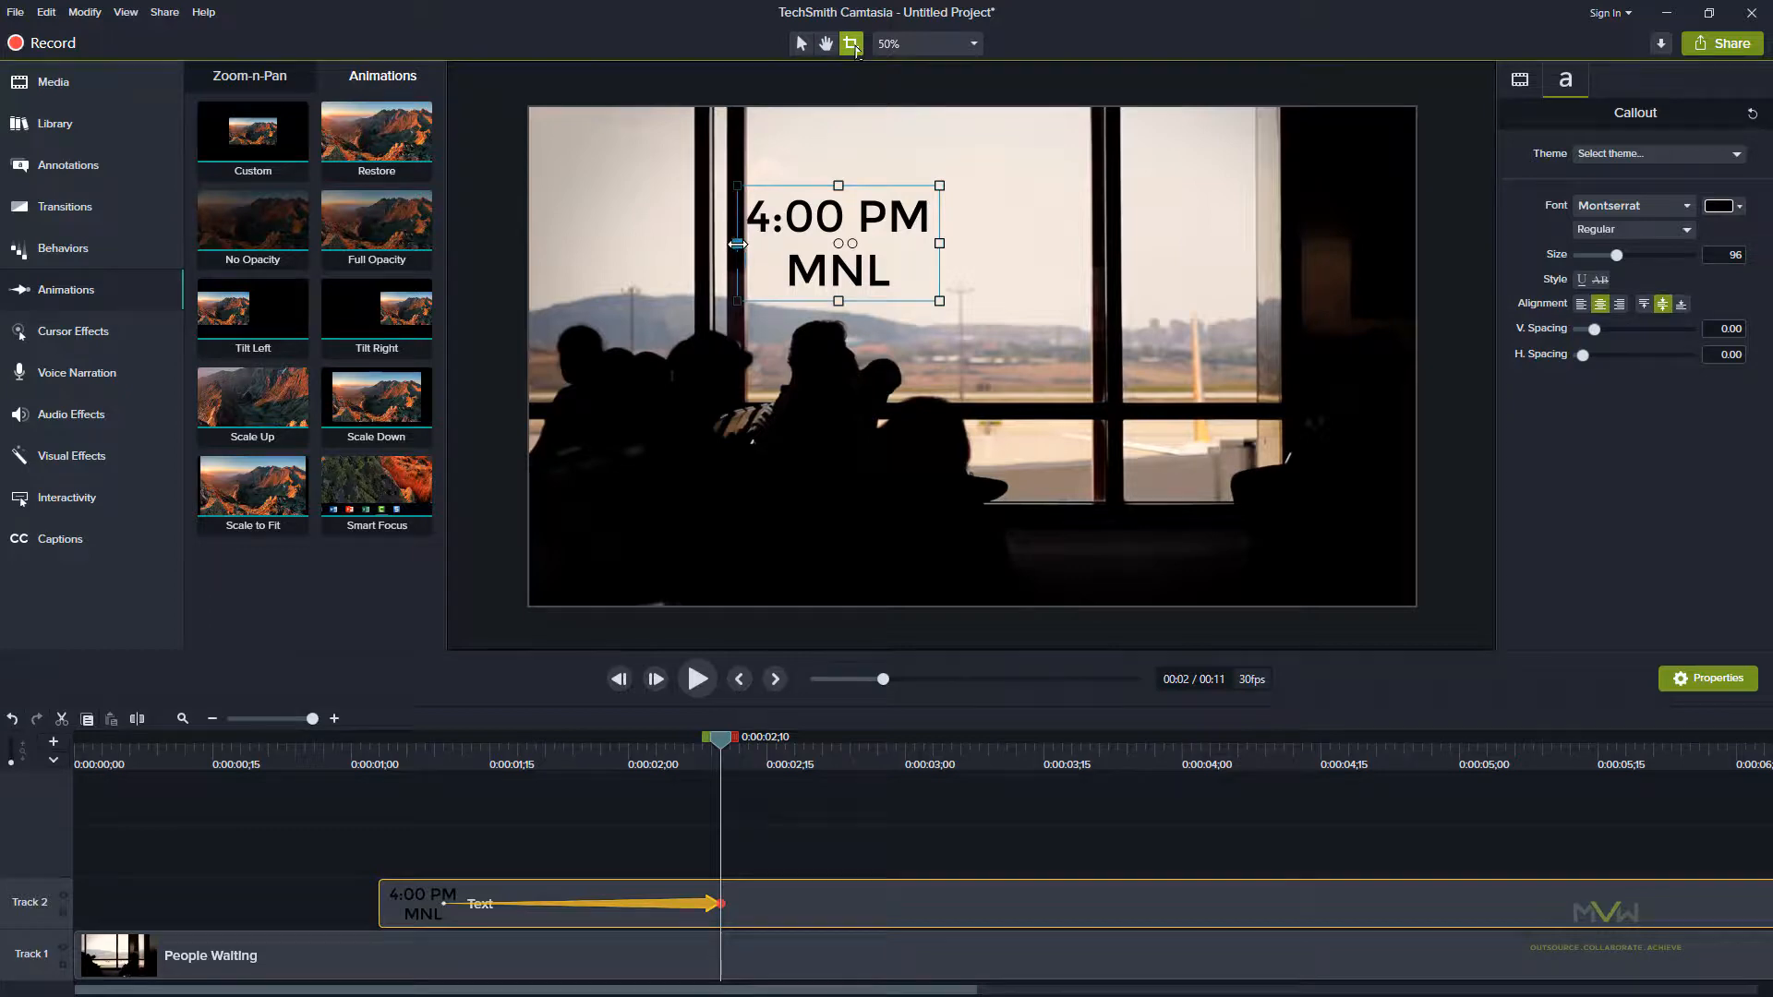
drag(736, 243, 746, 243)
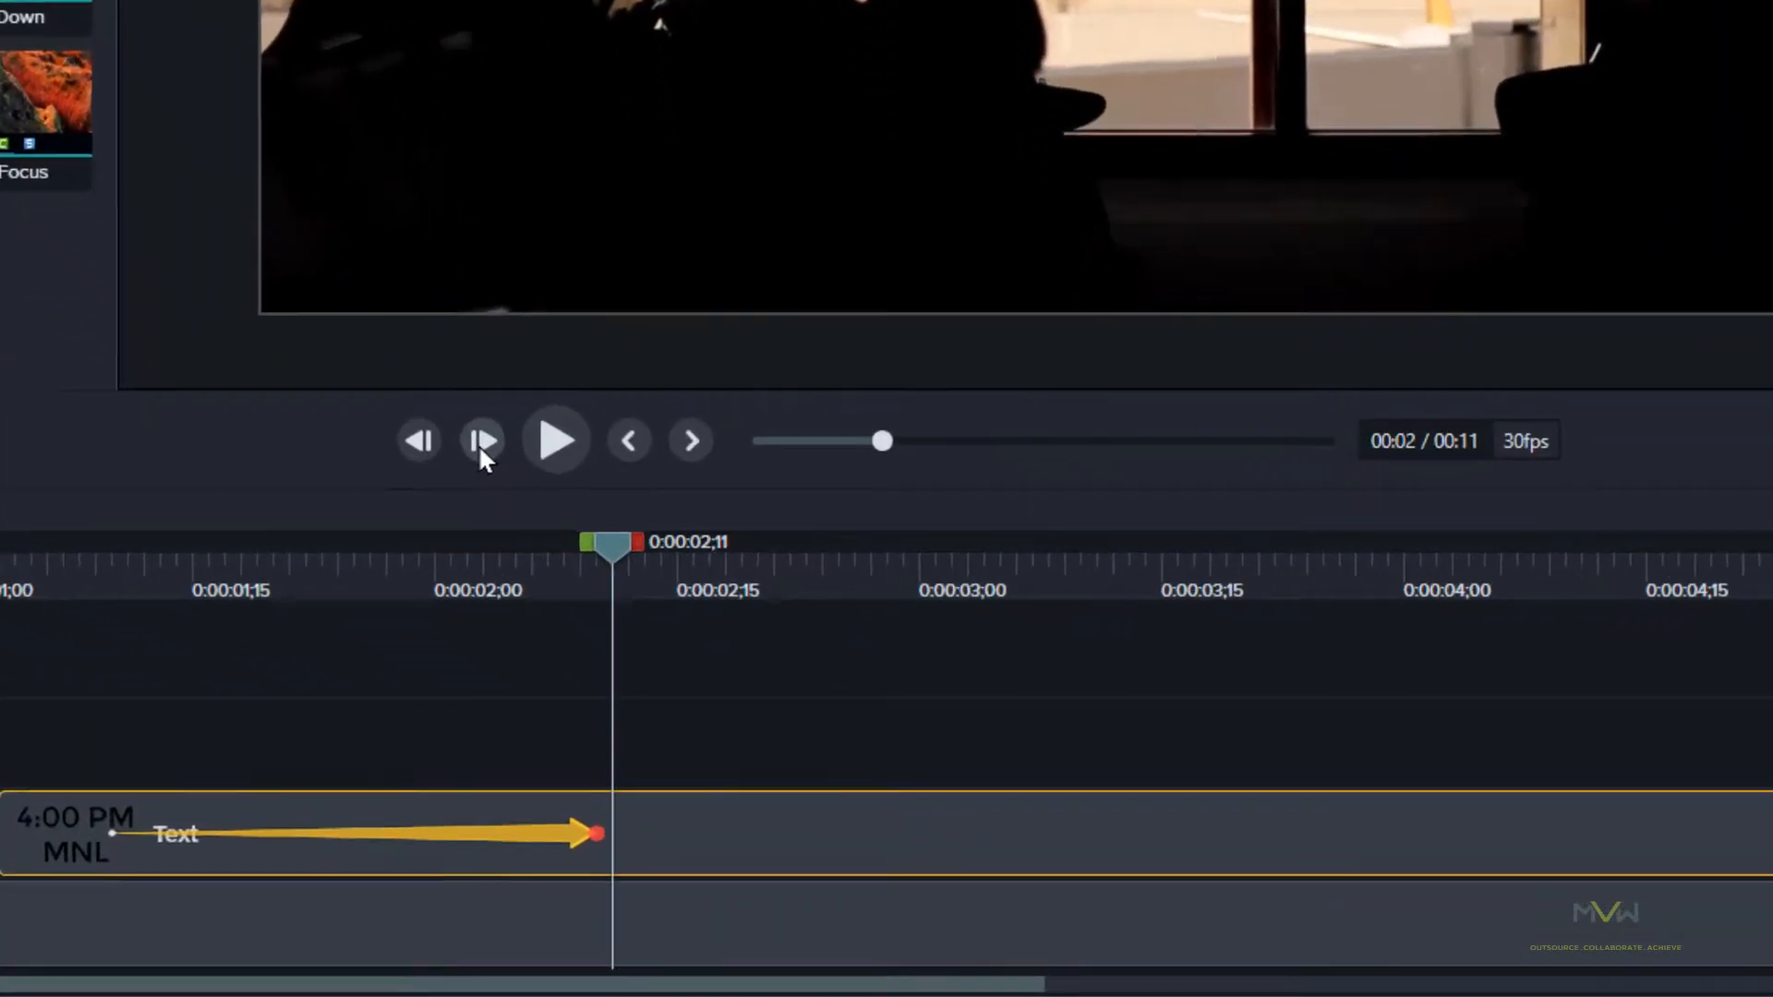
click(655, 681)
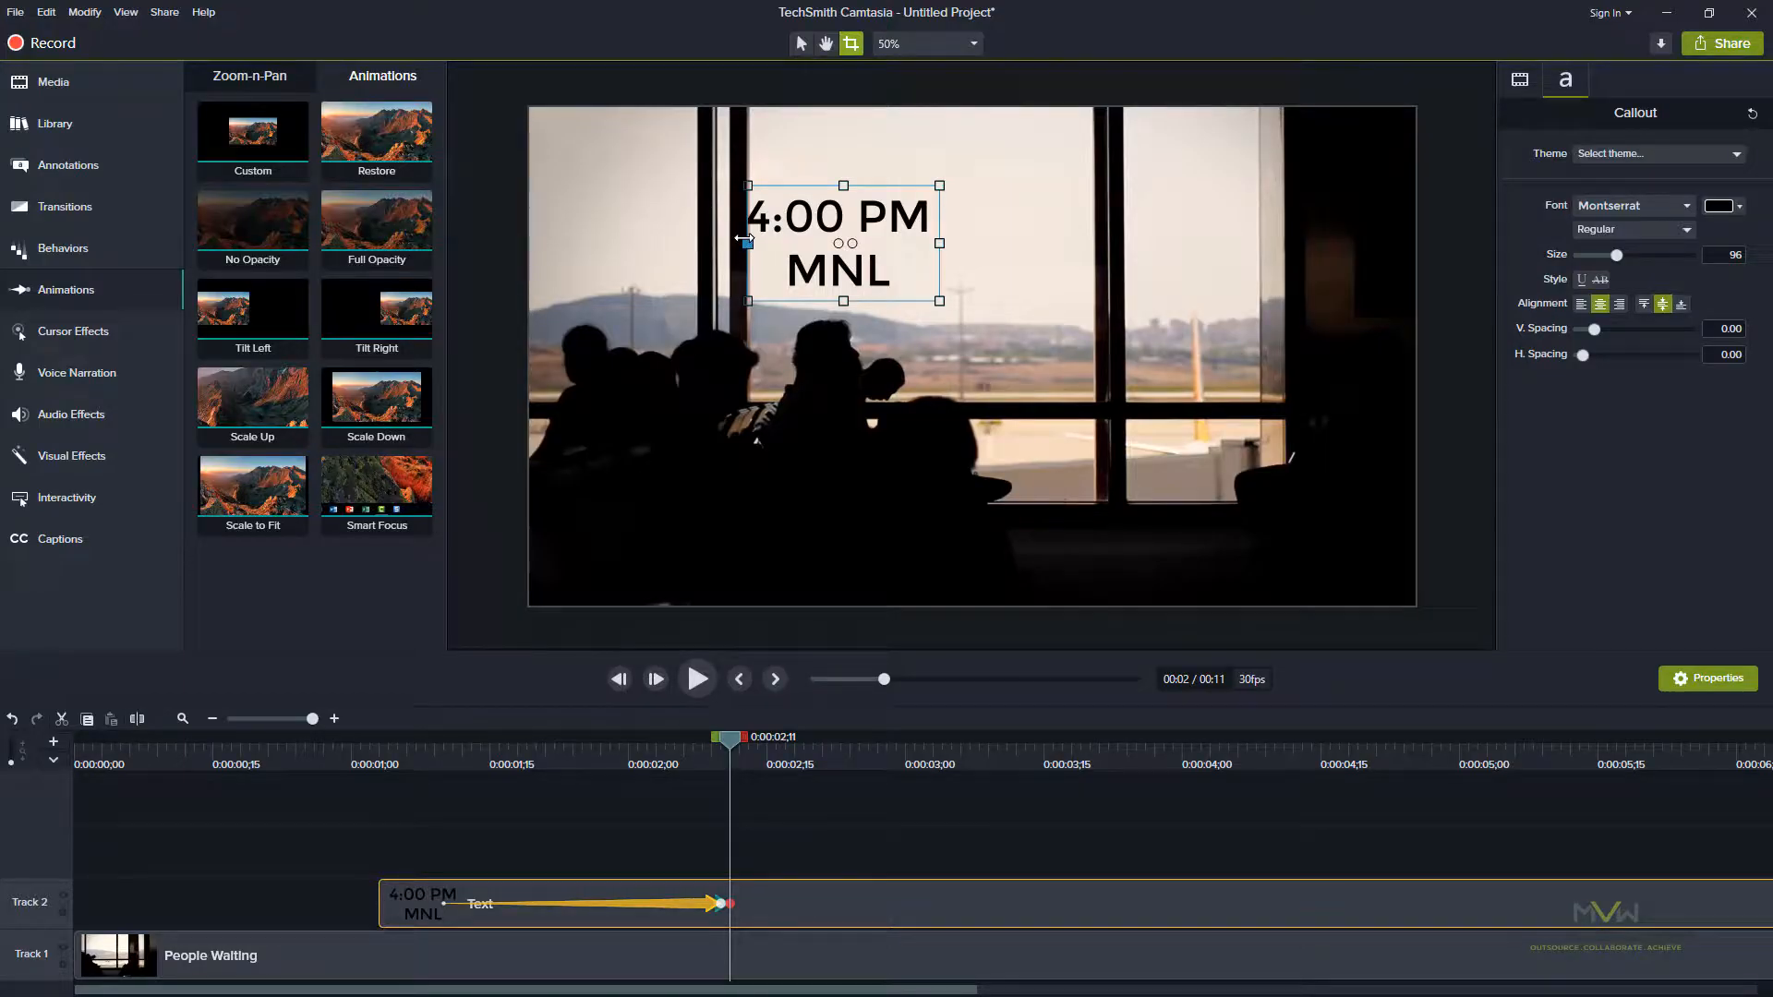
drag(745, 238, 747, 239)
click(656, 681)
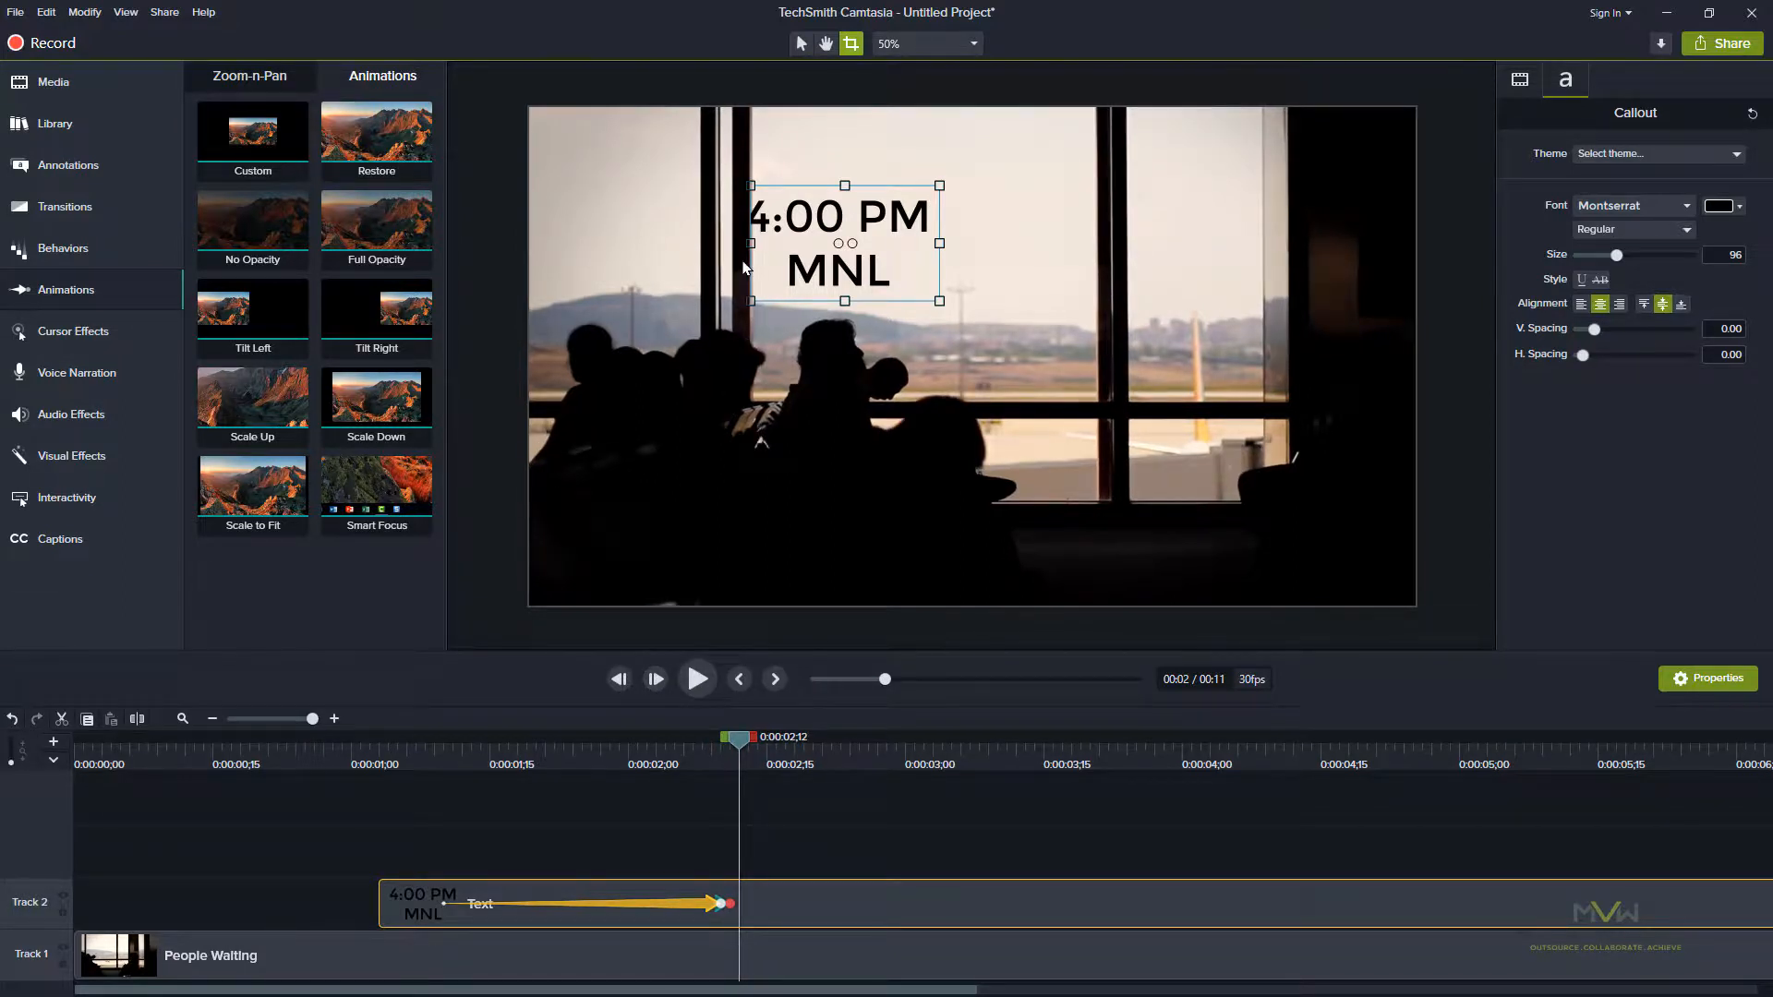
drag(748, 243, 751, 243)
click(656, 679)
click(654, 680)
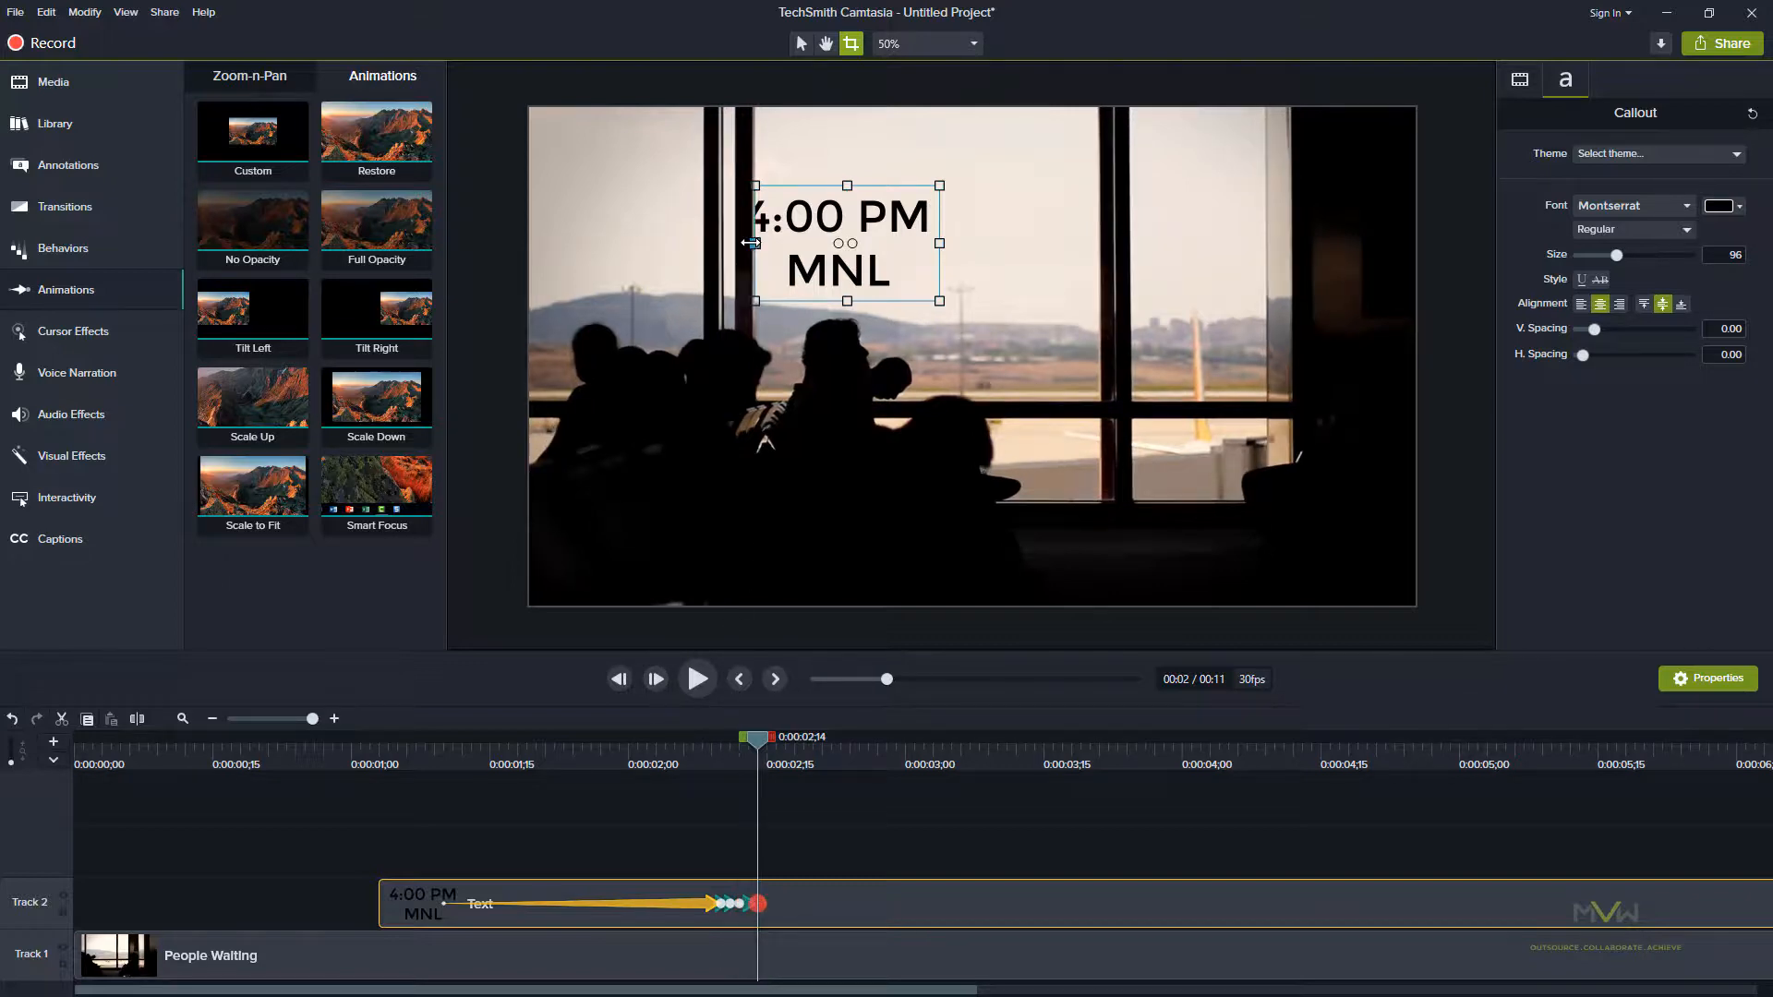
click(651, 680)
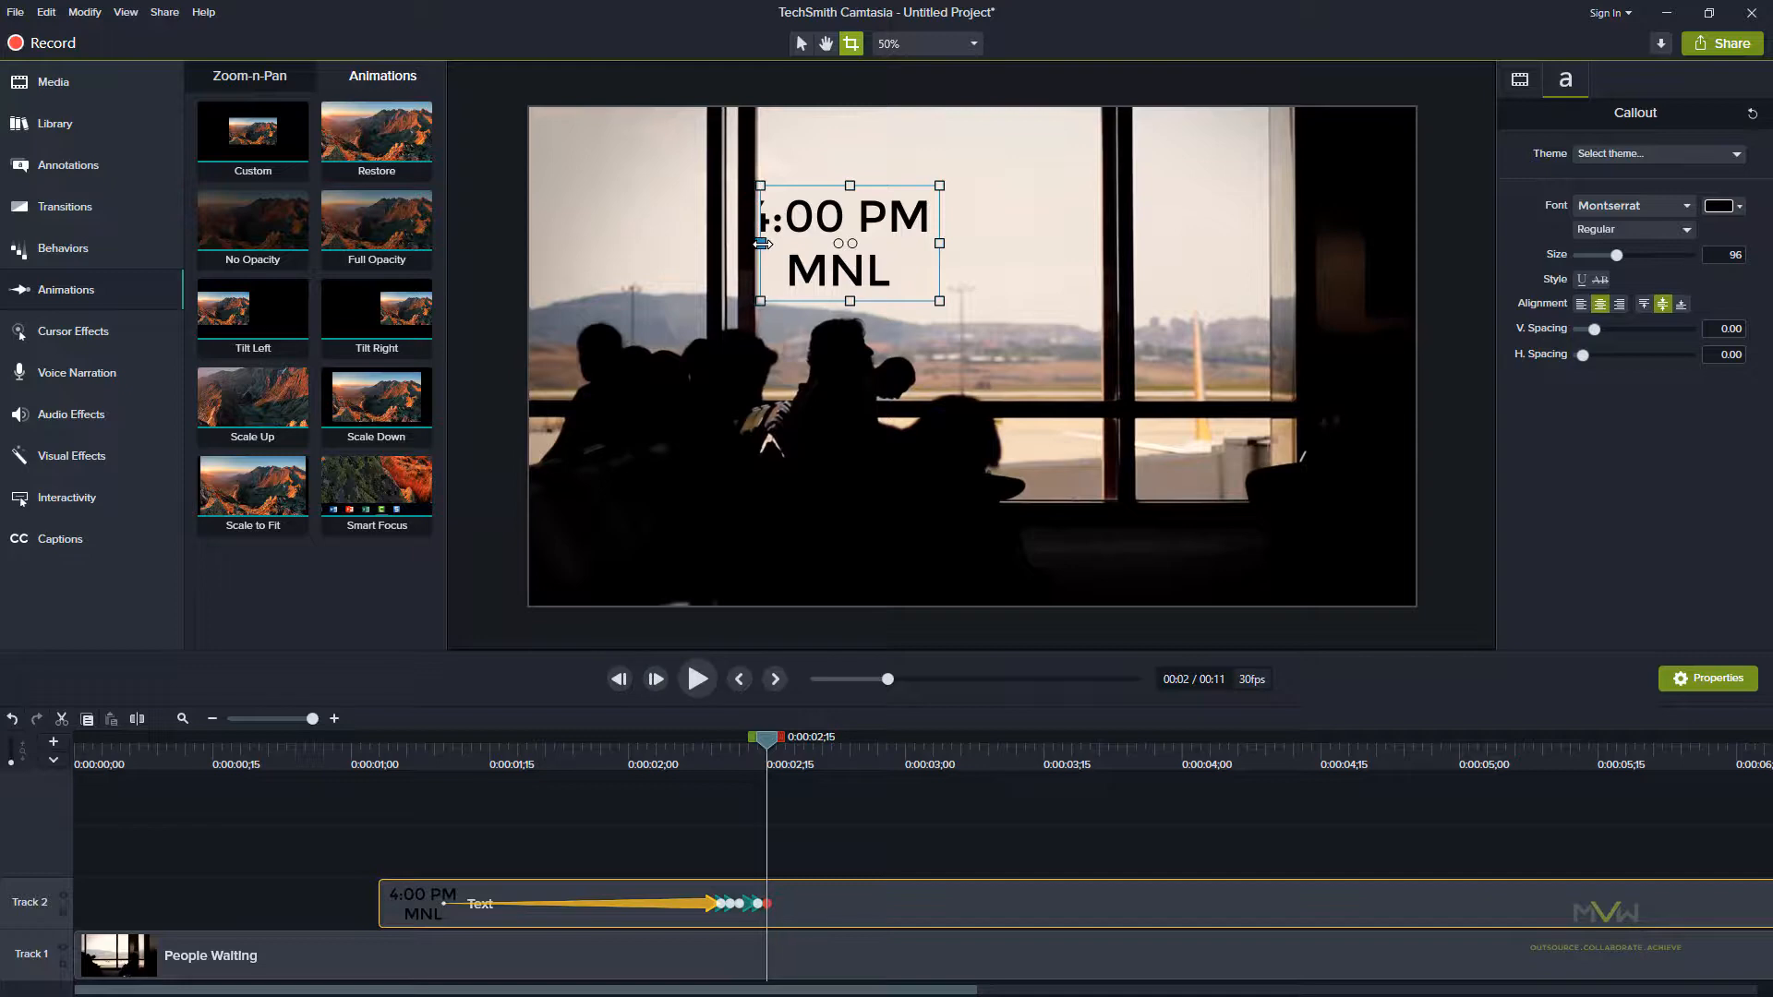
drag(756, 243, 762, 243)
click(656, 679)
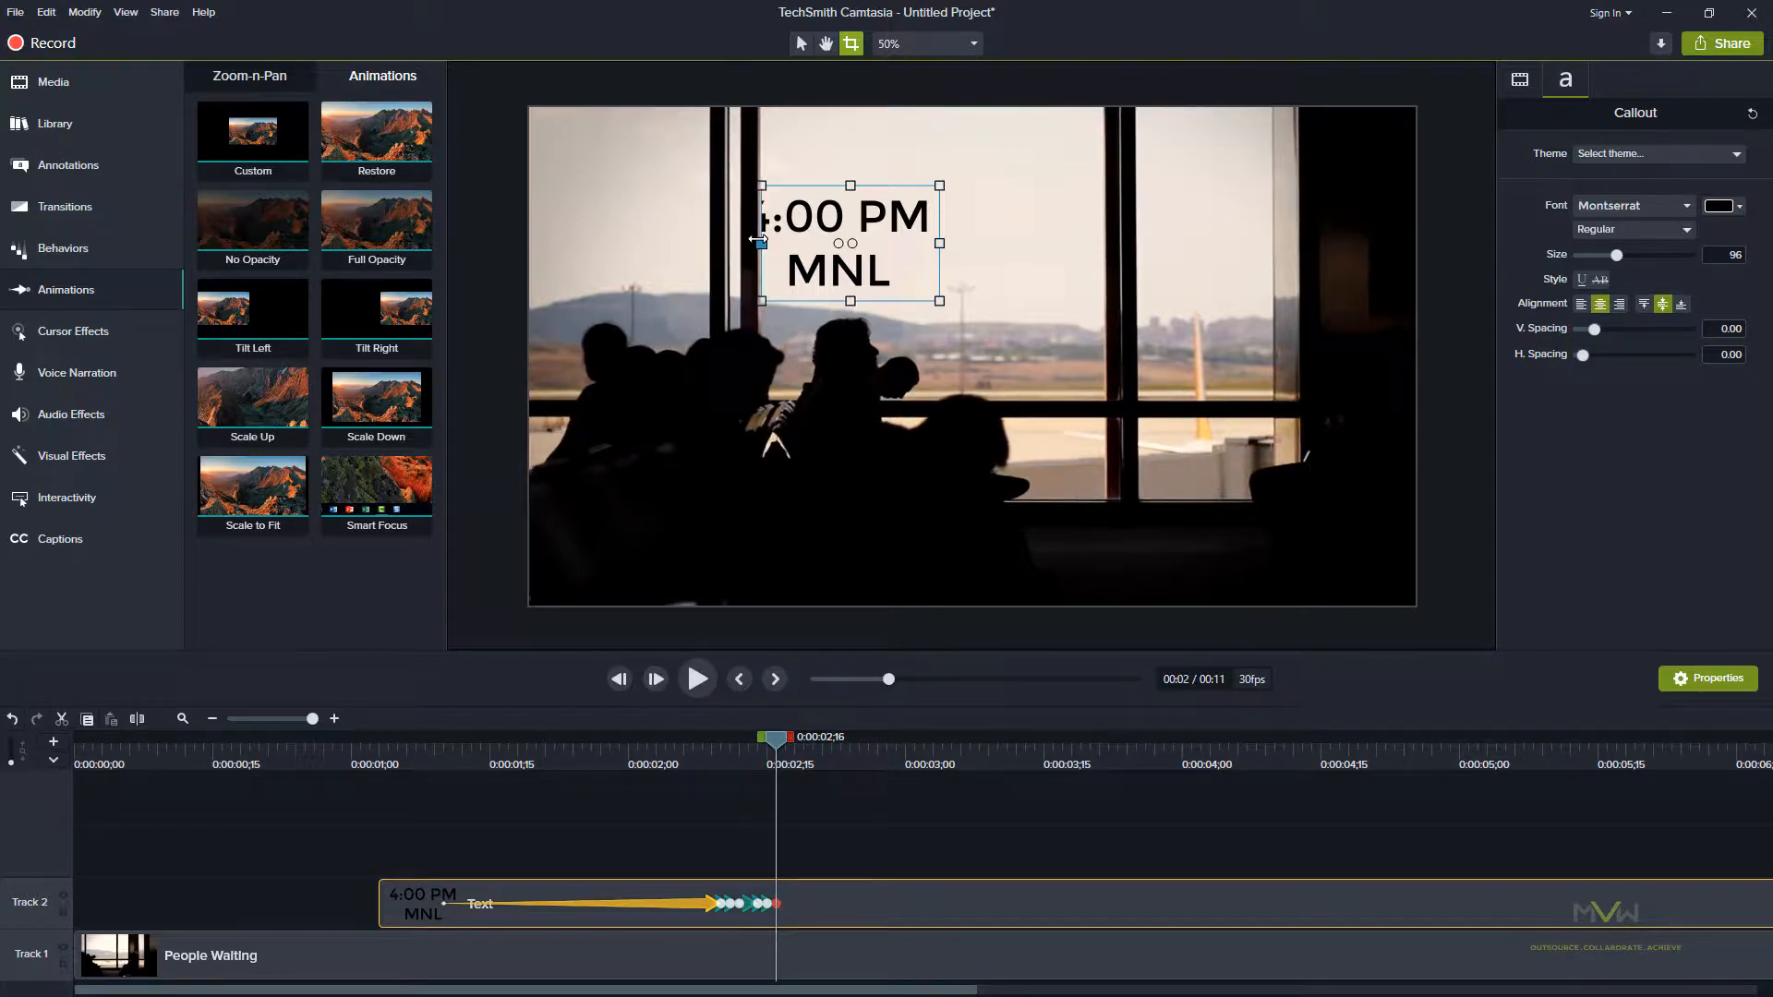
click(653, 681)
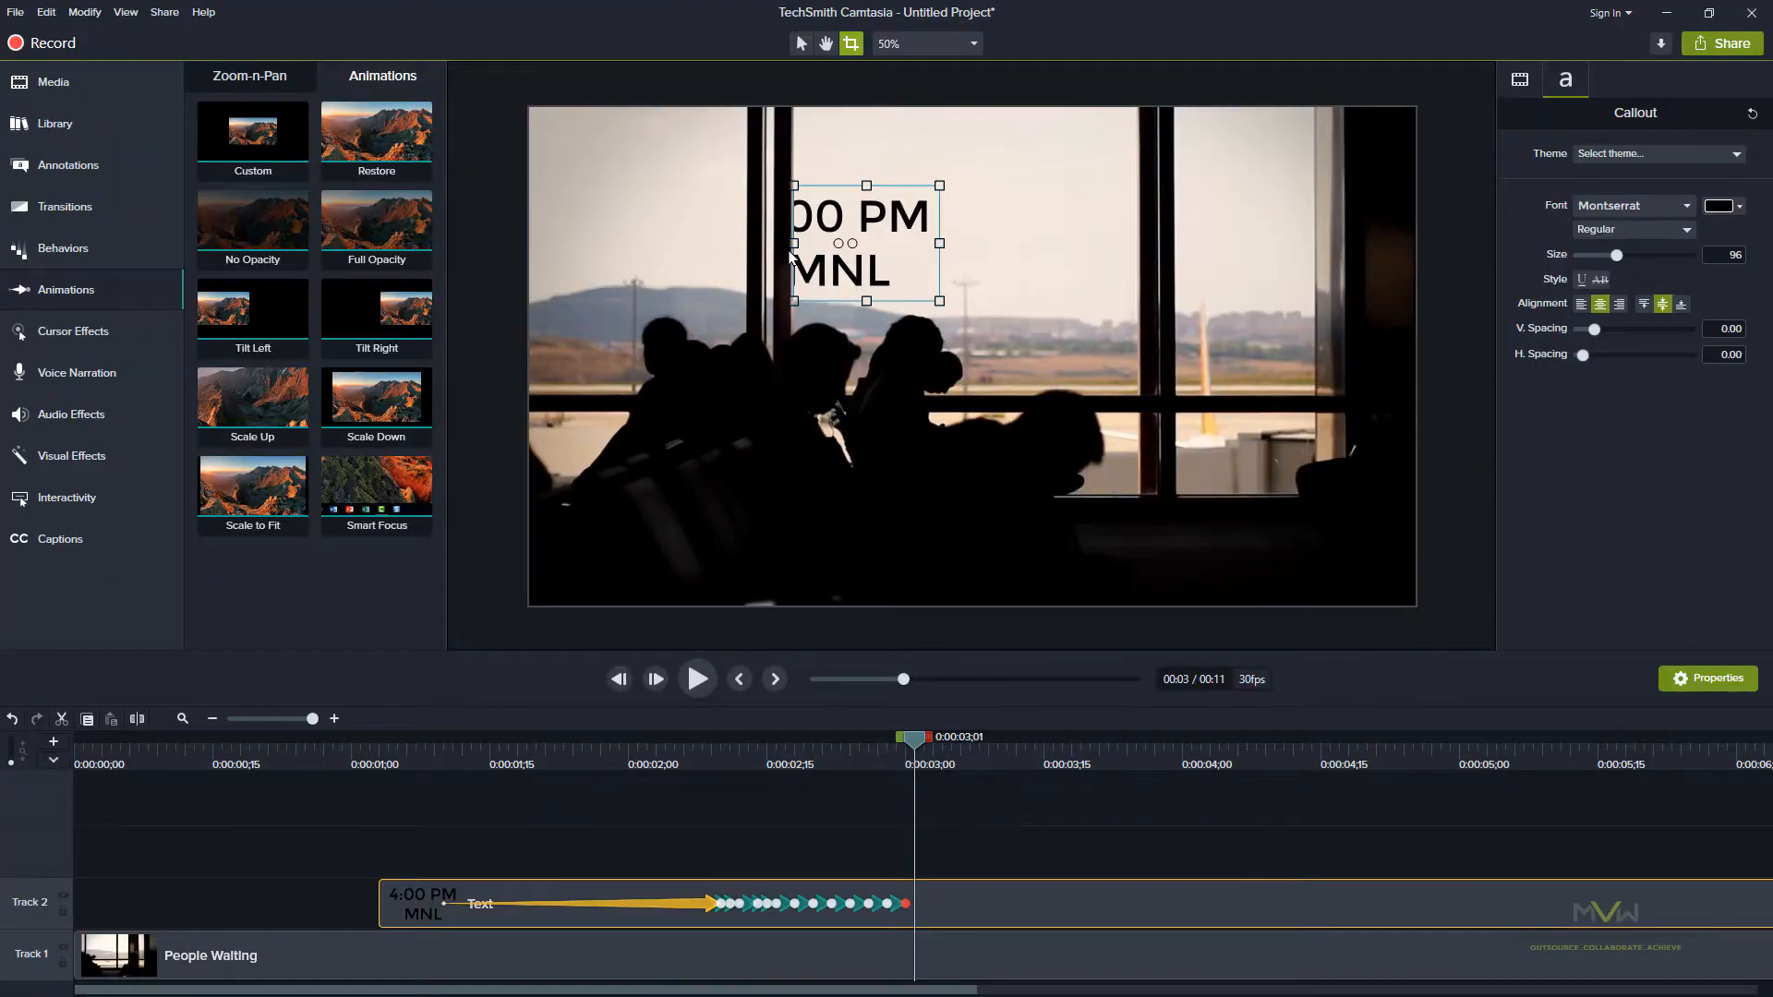
Continue cropping the callout's left edge along the window post from 0:00:03;01 to 0:00:04;28 until the text is hidden.
key(period)
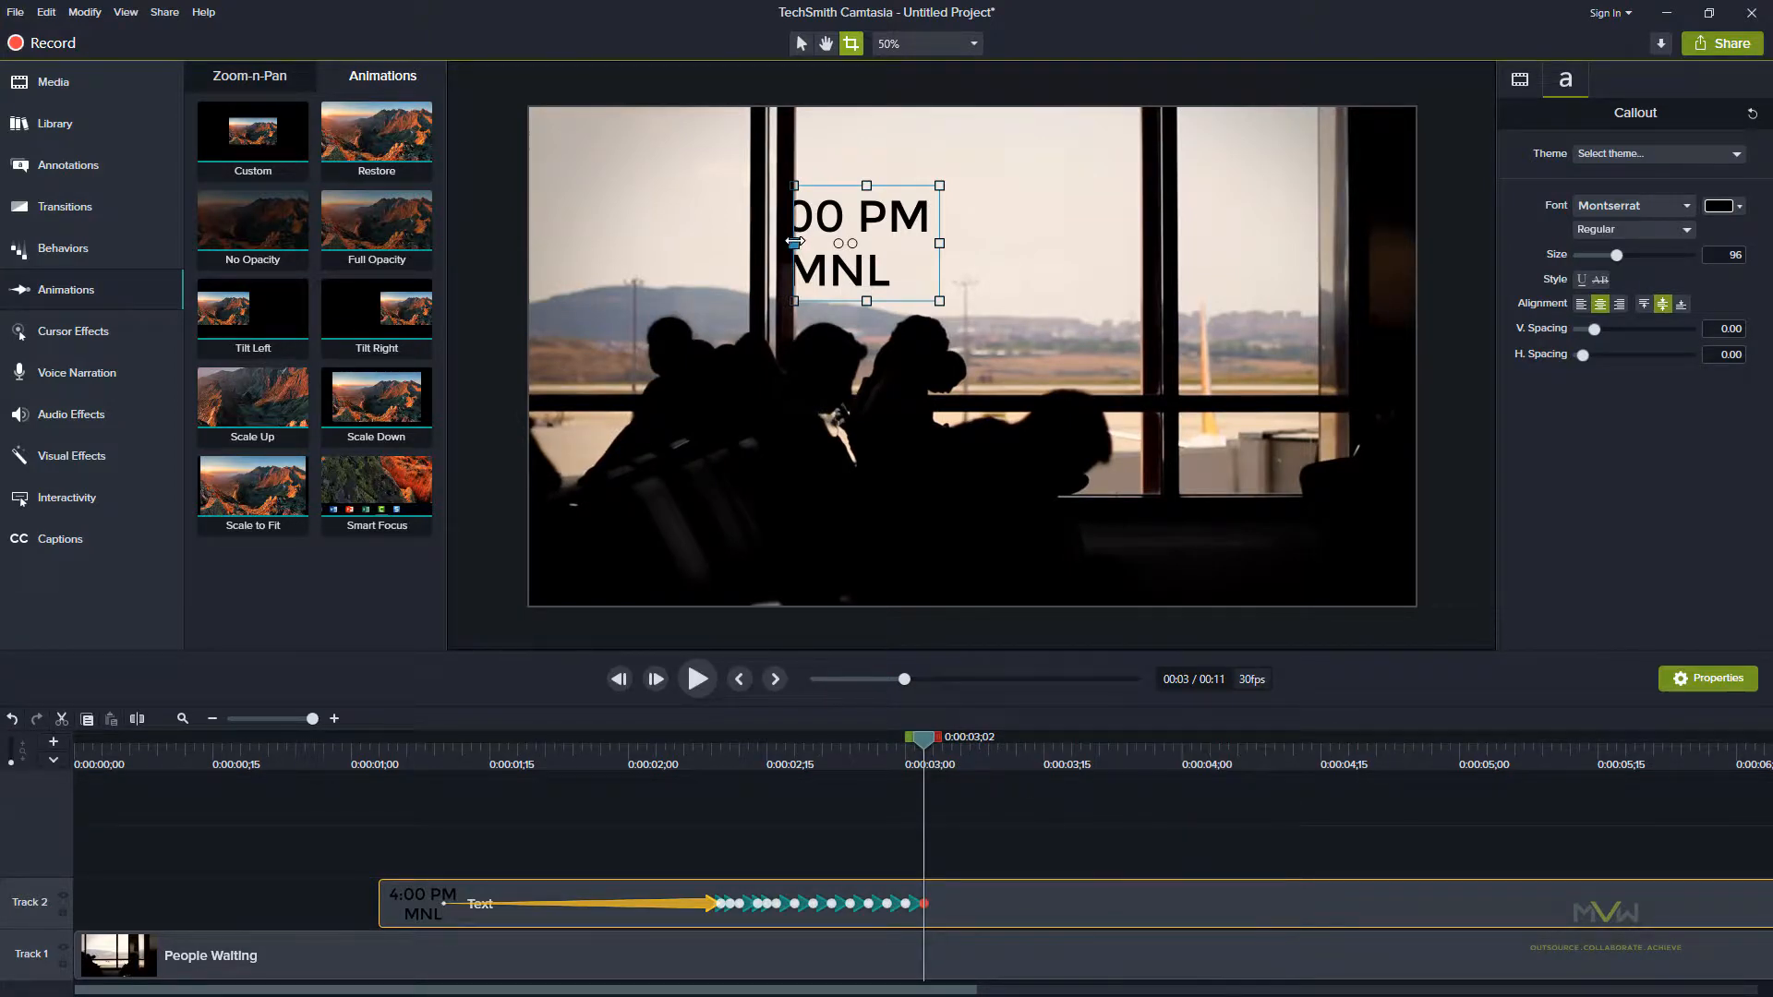
drag(795, 242, 797, 242)
key(ctrl+Right)
key(ctrl+Right)
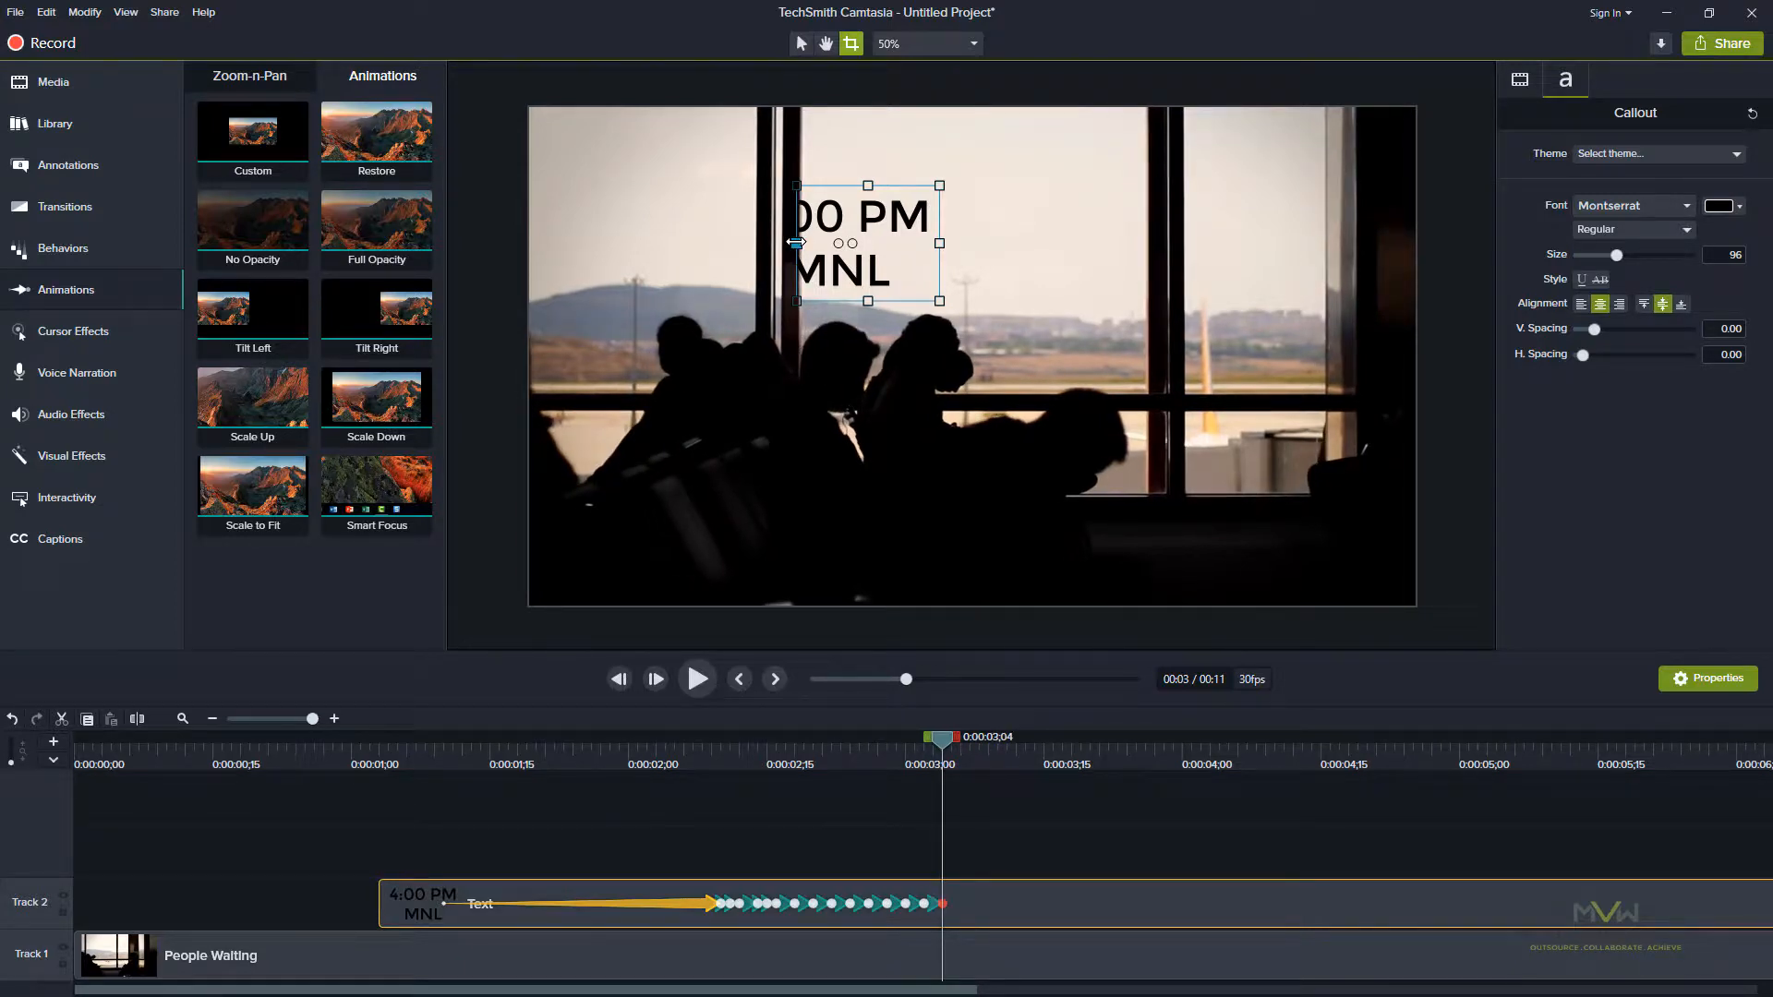
drag(796, 243, 842, 299)
key(period)
key(period)
key(period)
key(period)
key(period)
key(period)
key(period)
key(period)
click(813, 245)
click(820, 244)
key(period)
key(period)
key(period)
key(period)
key(period)
key(period)
key(period)
key(period)
key(period)
key(period)
key(period)
key(period)
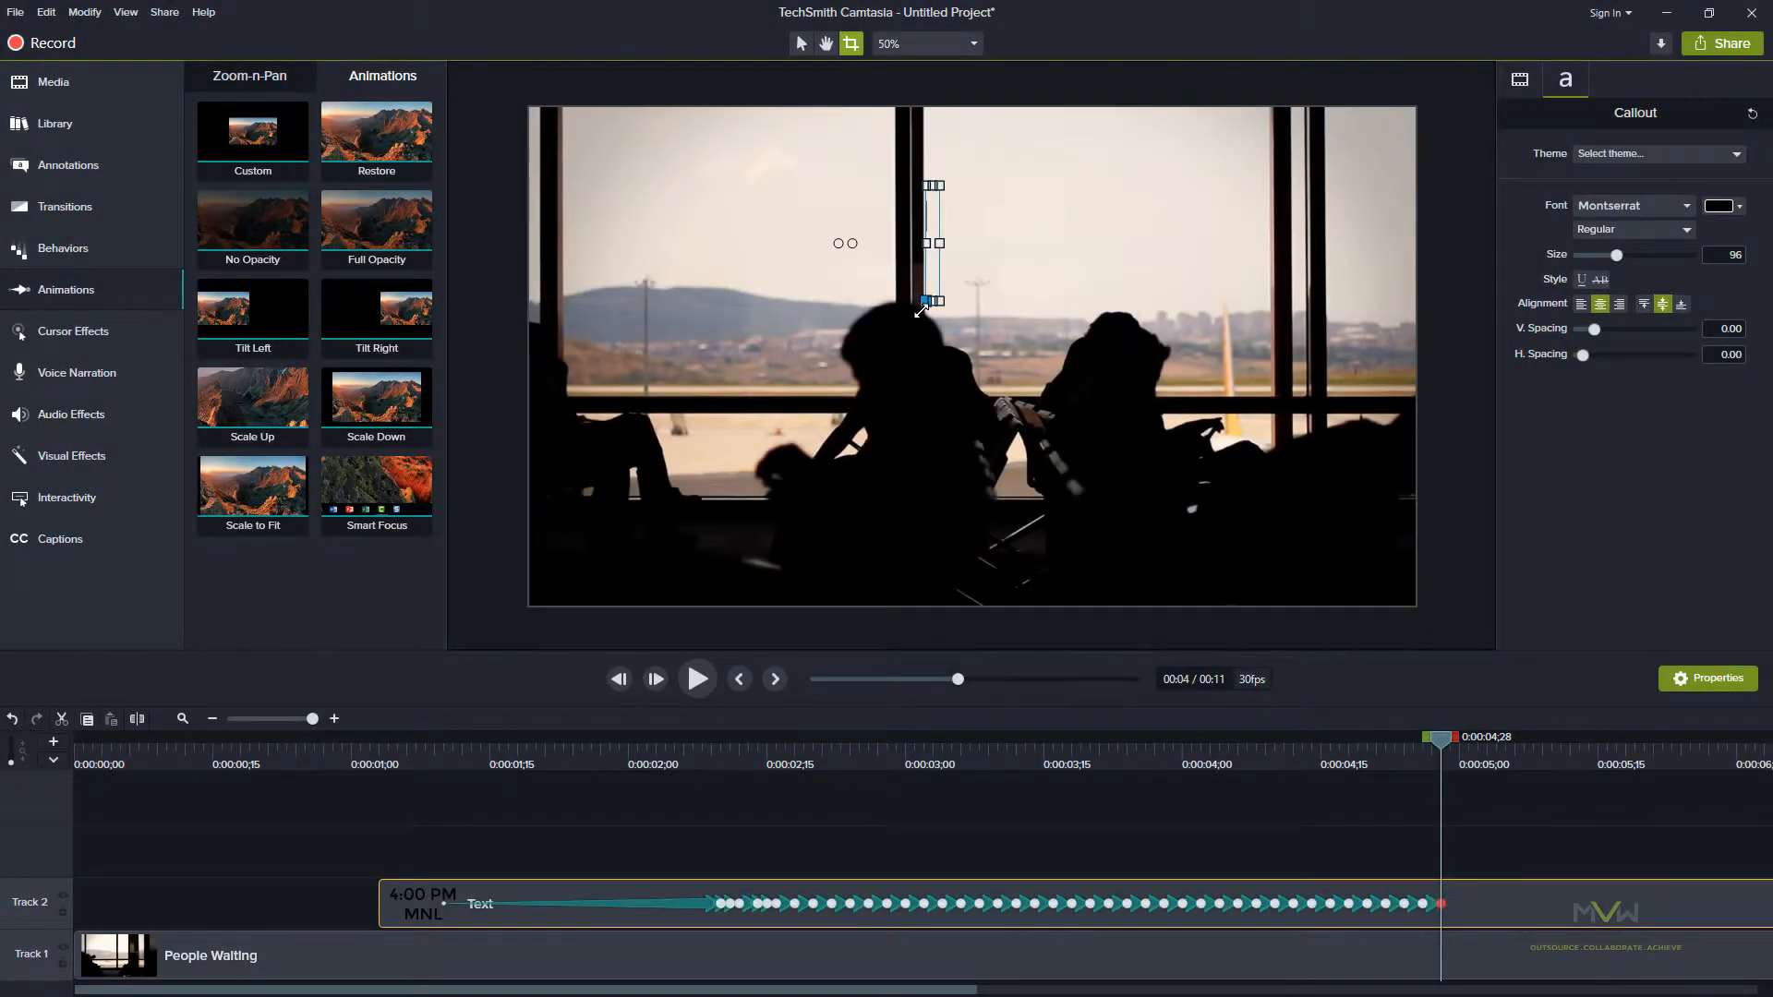
Make the final crop adjustment to the callout at 0:00:04;29, deselect it and return to edit mode.
key(period)
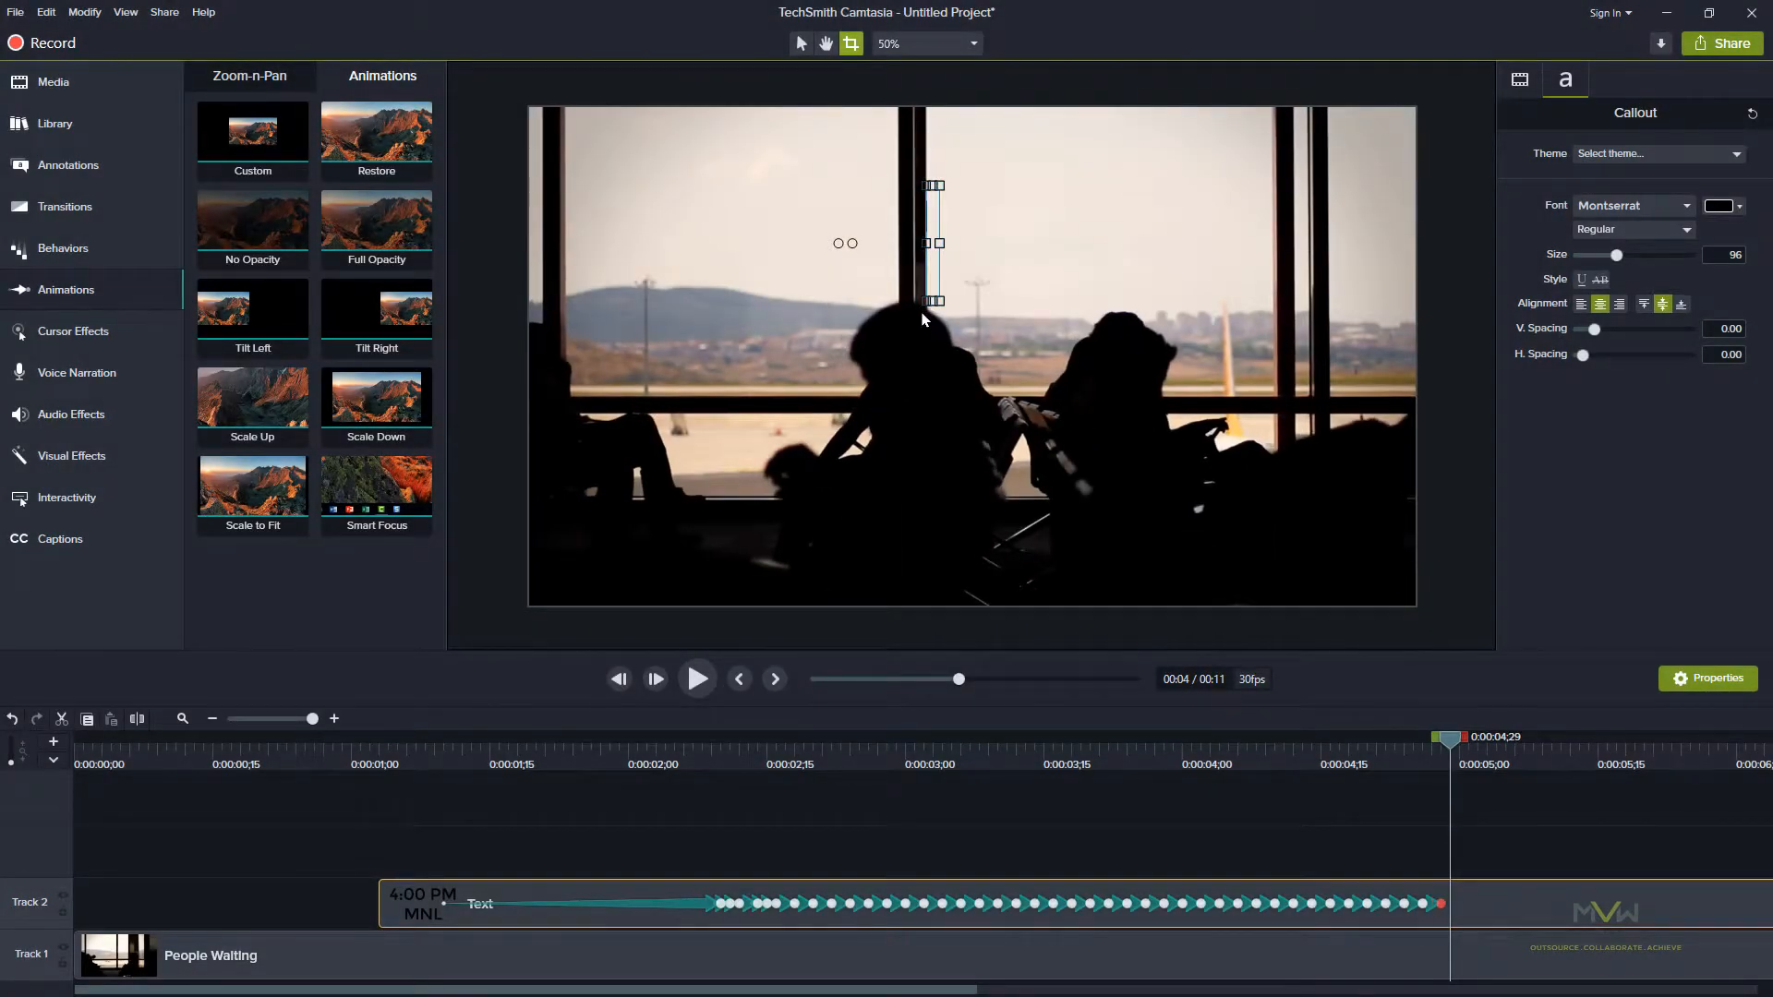
drag(924, 301, 927, 301)
click(747, 792)
click(802, 44)
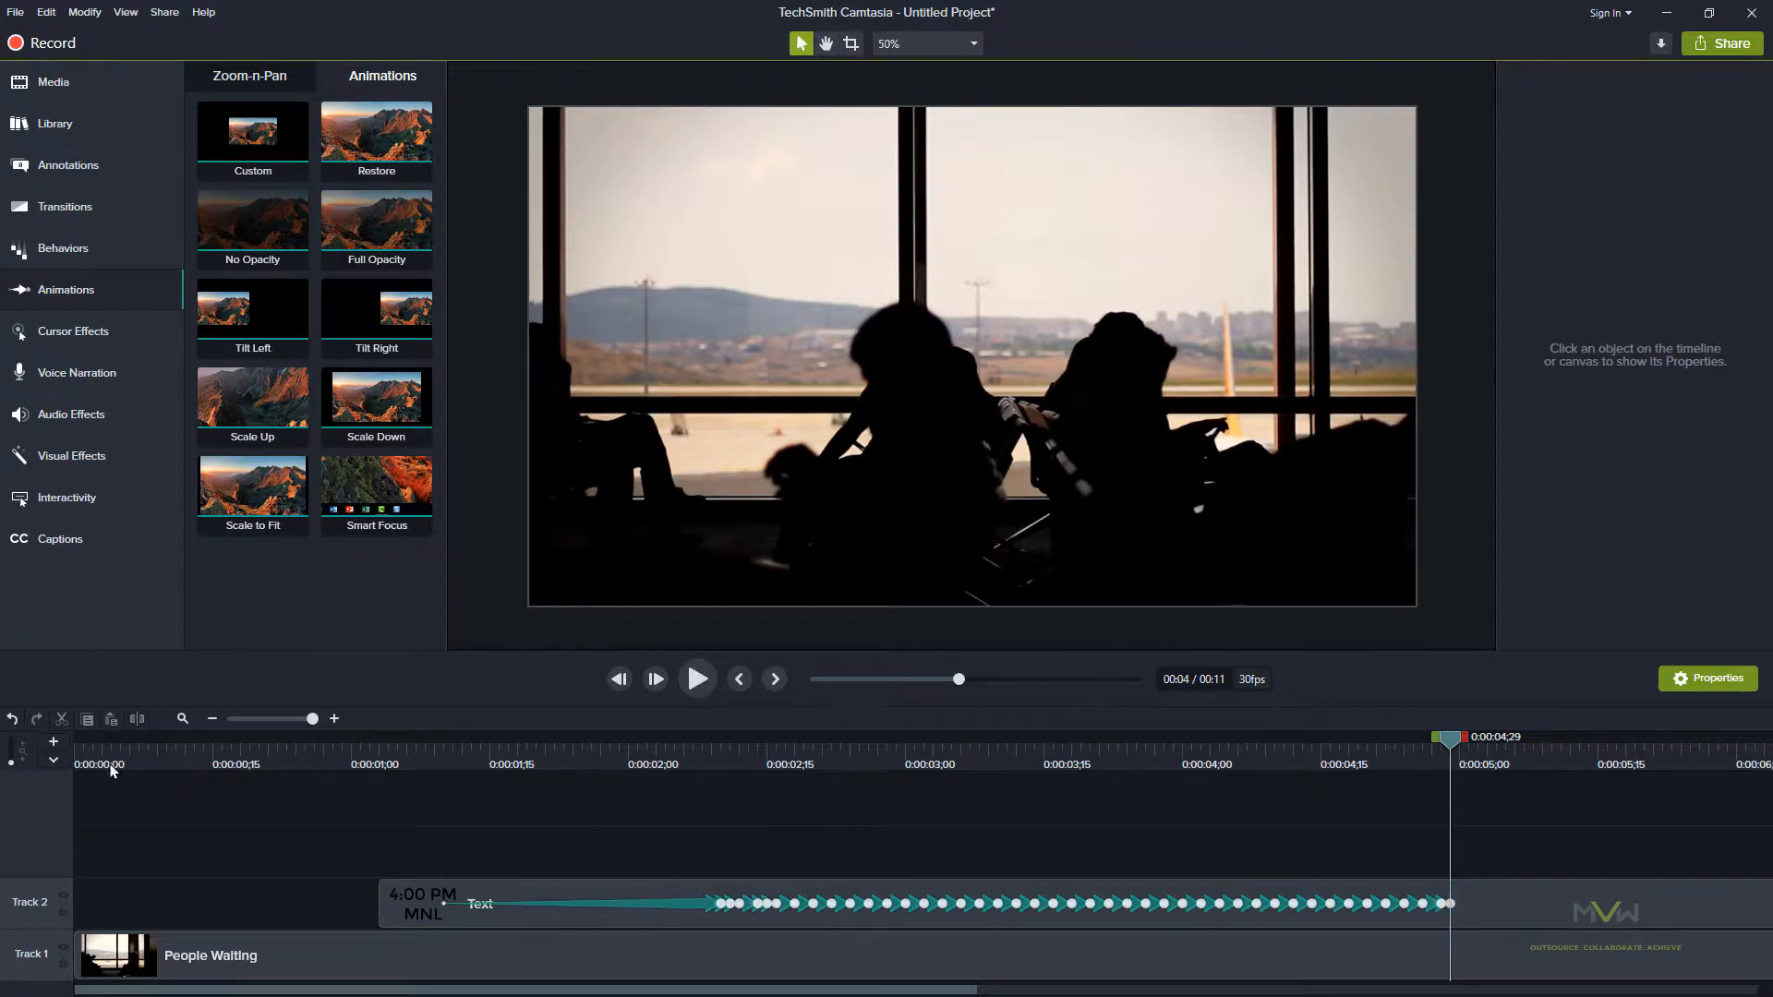
Play the project from the beginning to check how the text passes behind the window post.
drag(835, 681, 812, 684)
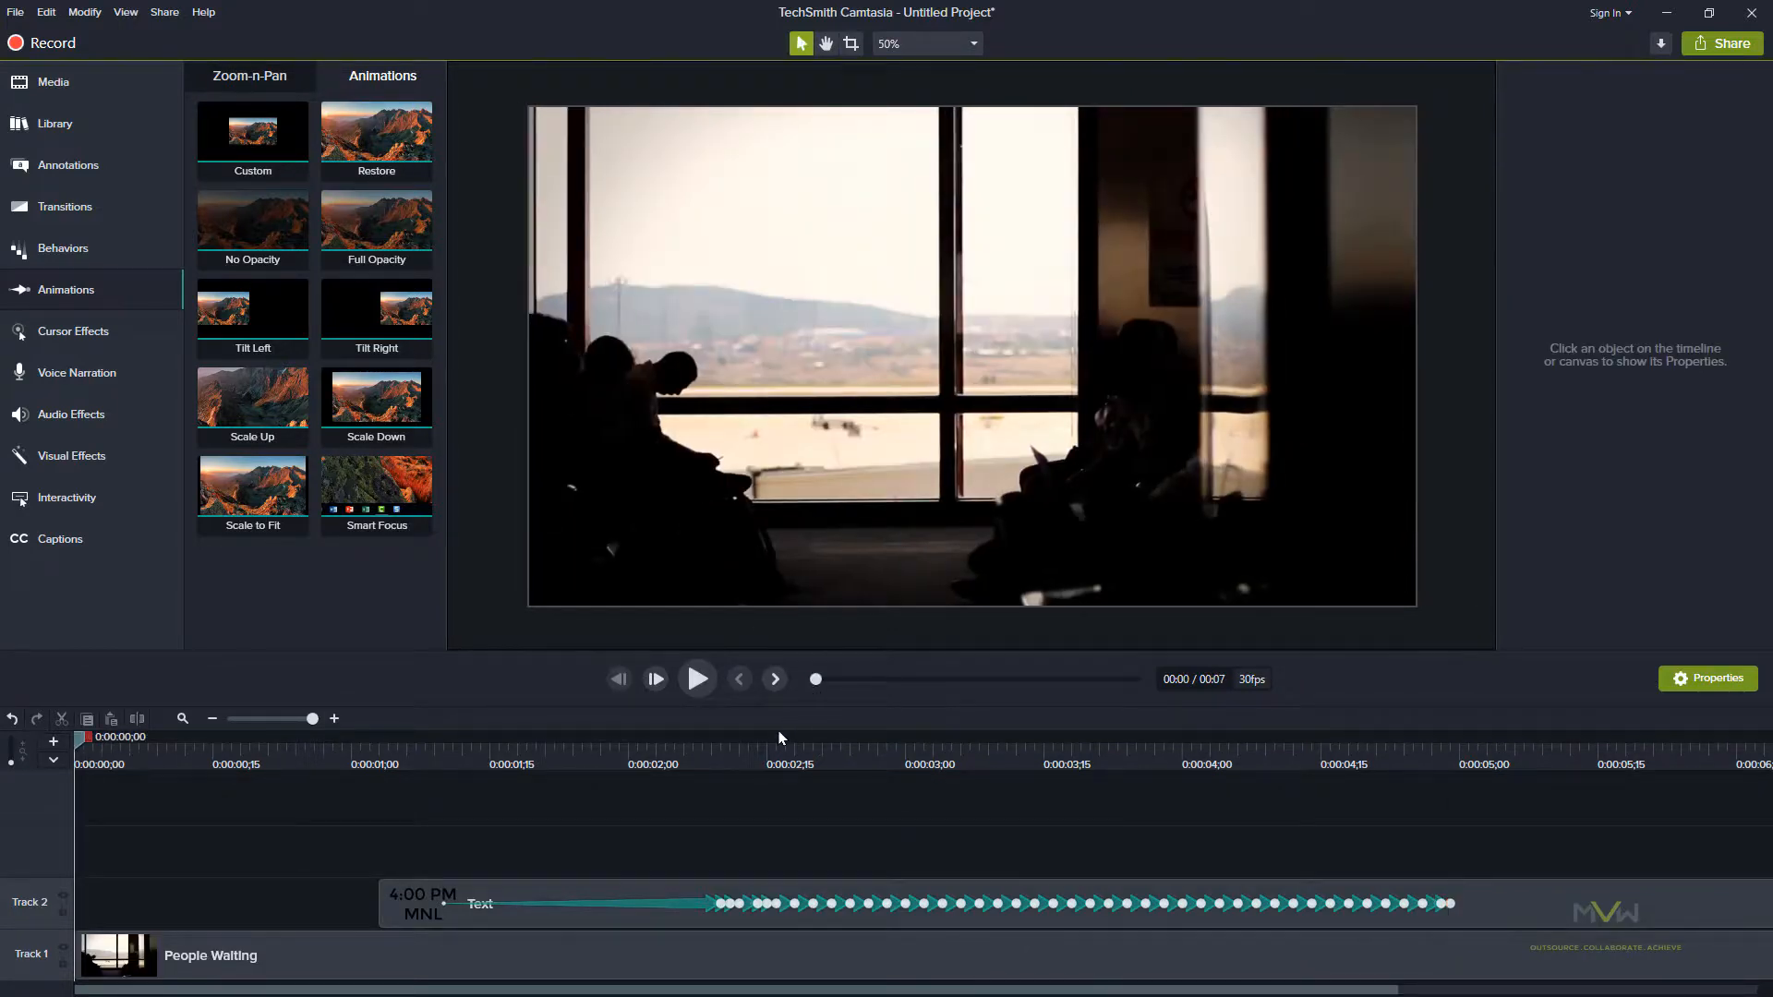
key(space)
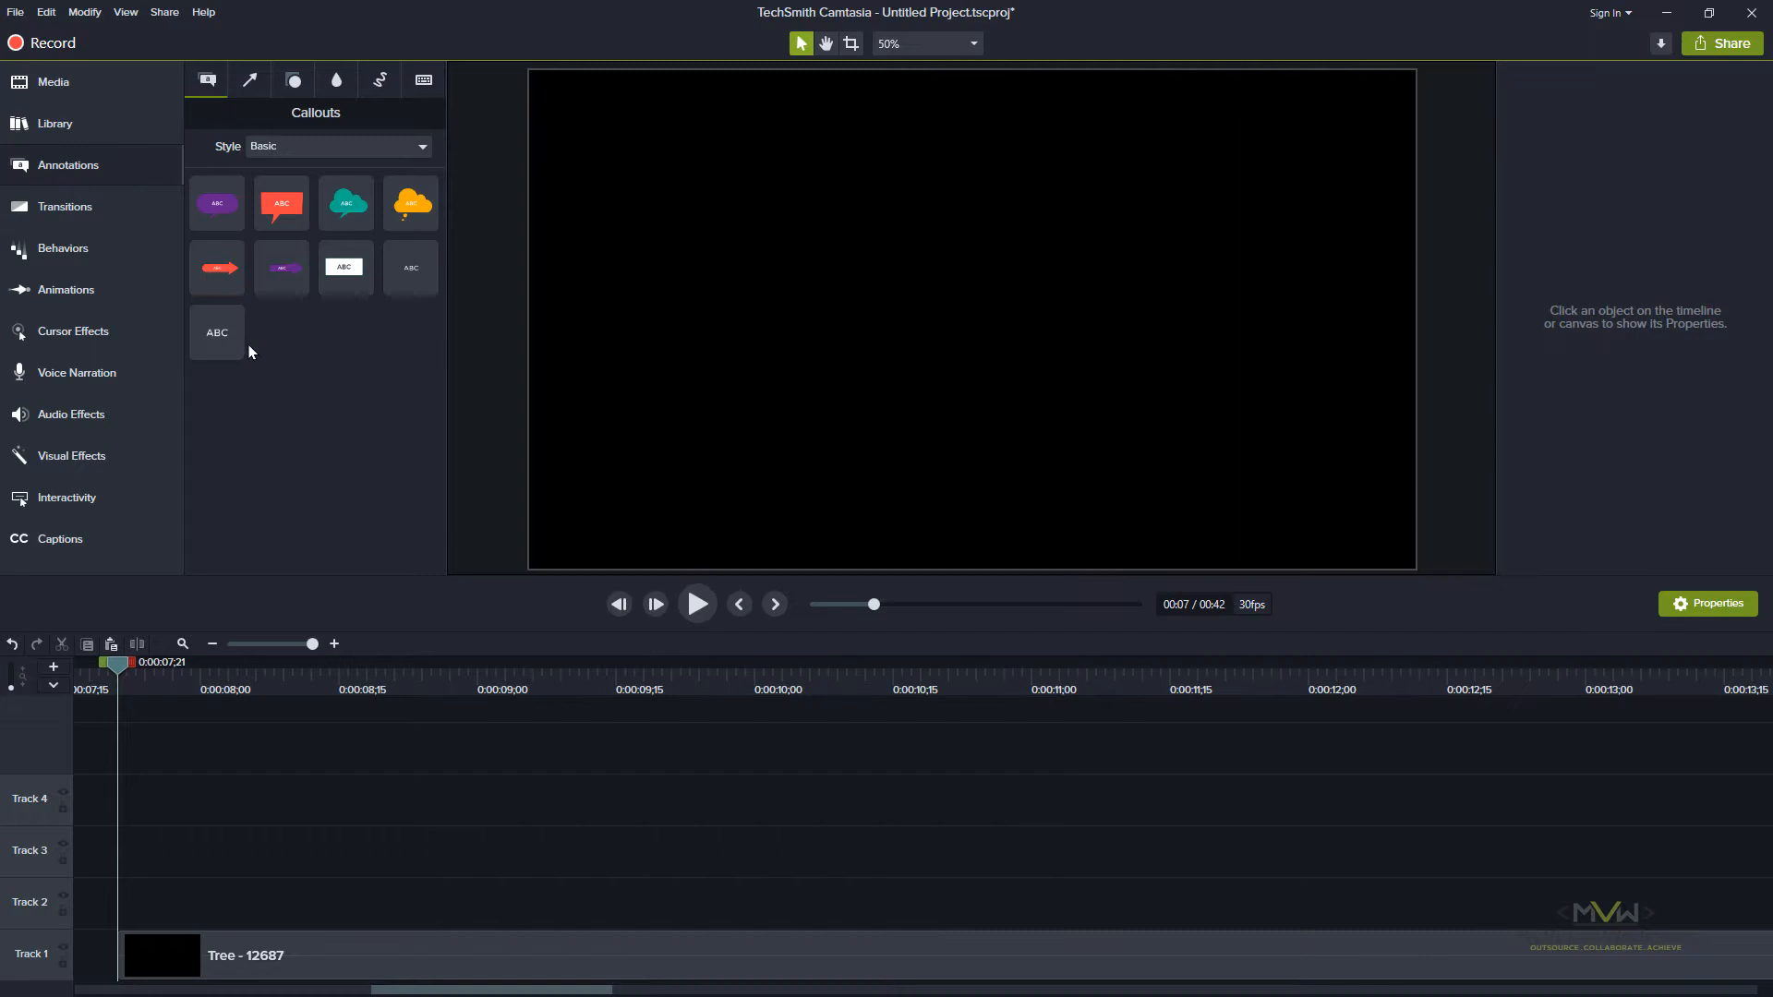
Add a plain text callout reading "A NEW DAY" on Track 2 at 0:00:07;21 and widen it to fit on one line.
drag(217, 333, 119, 916)
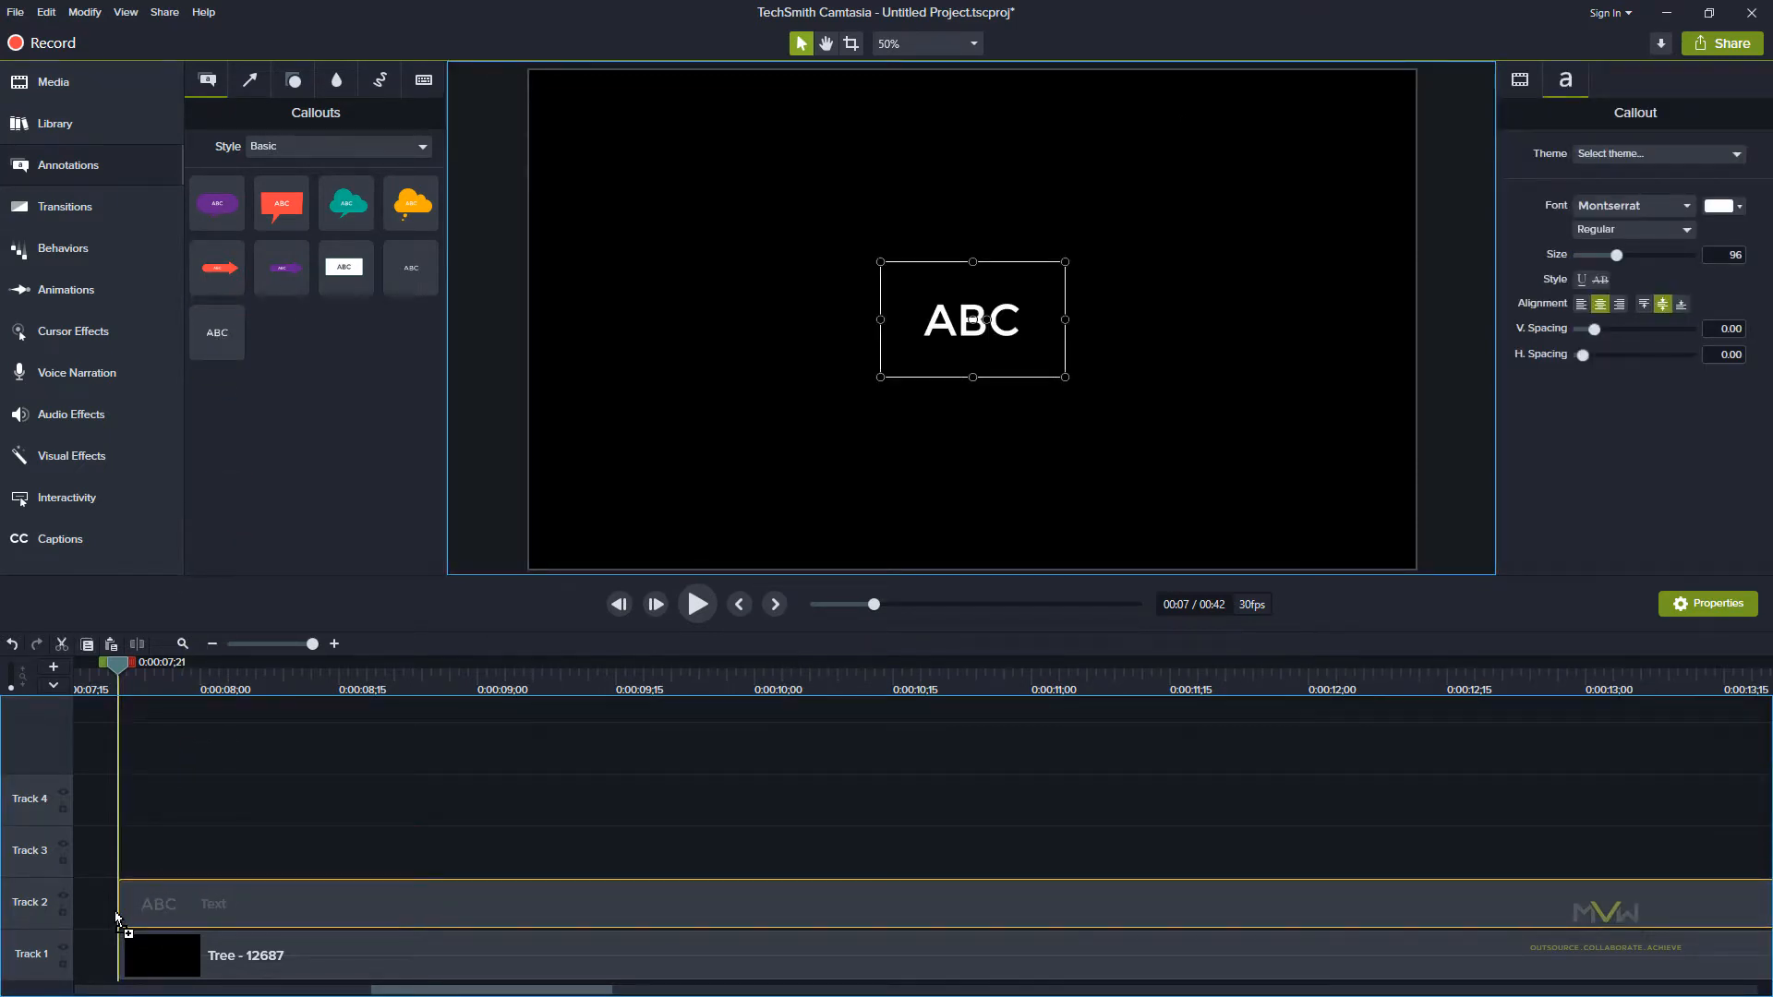
double_click(943, 316)
text(A NEW DAY)
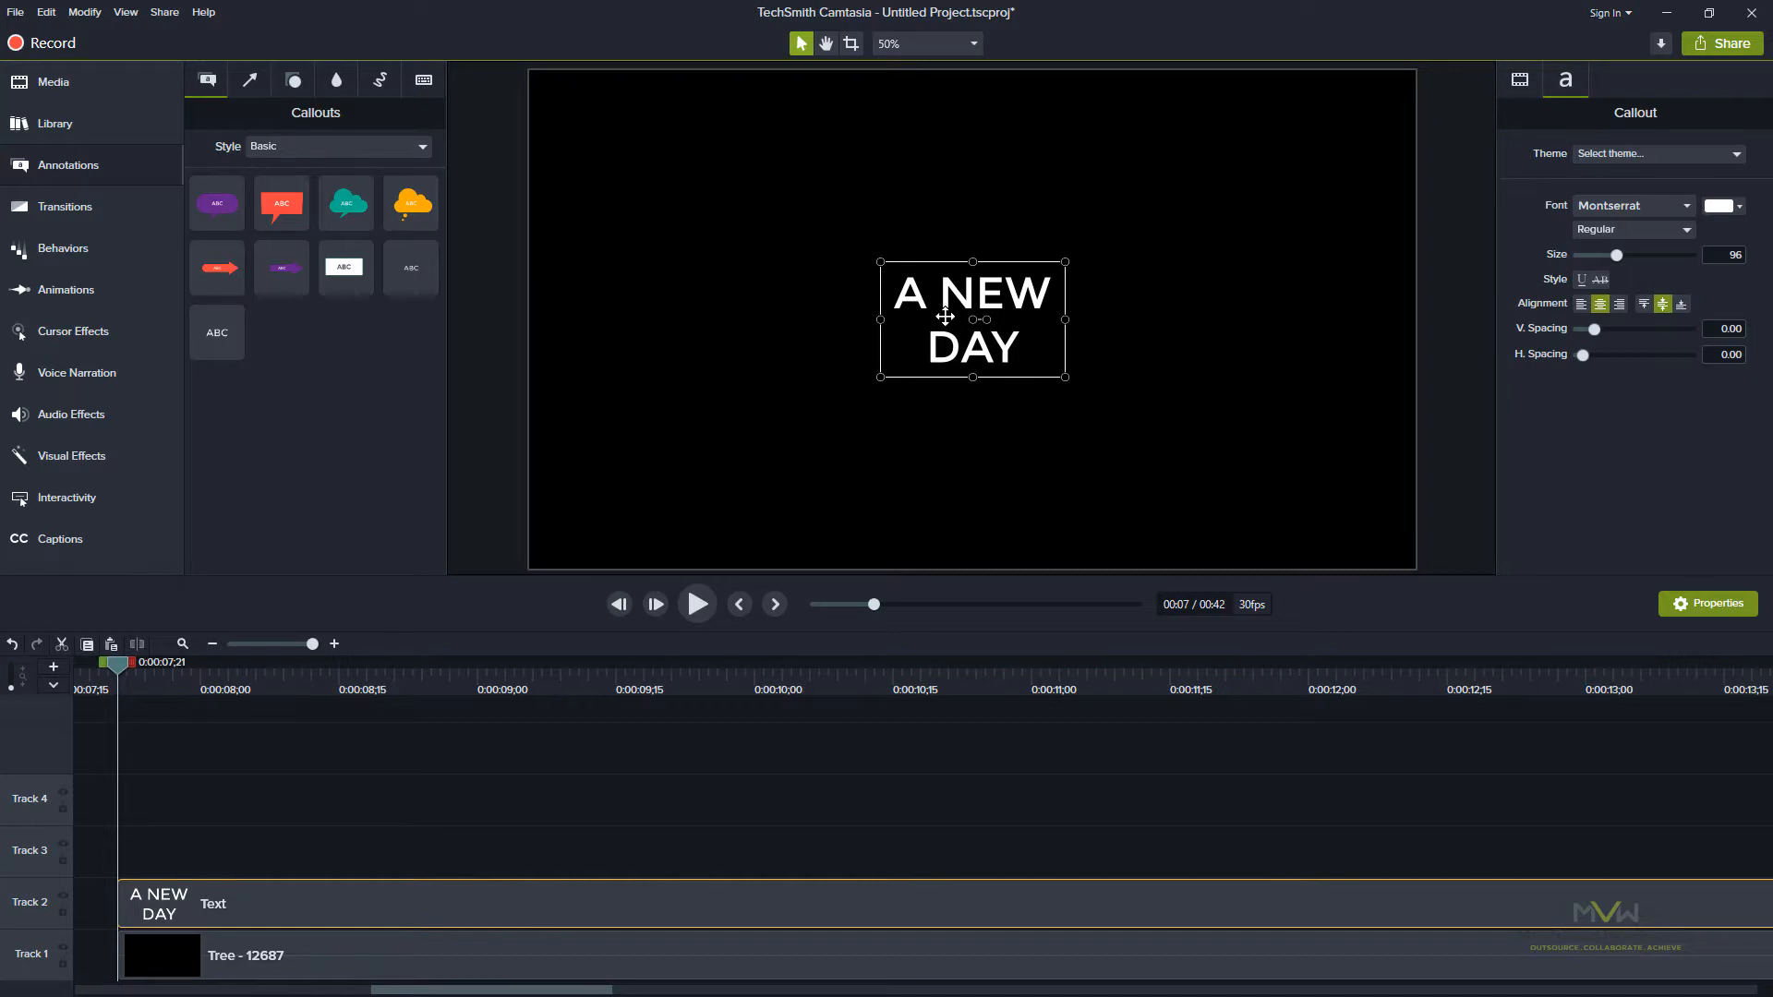
drag(1065, 319, 1002, 296)
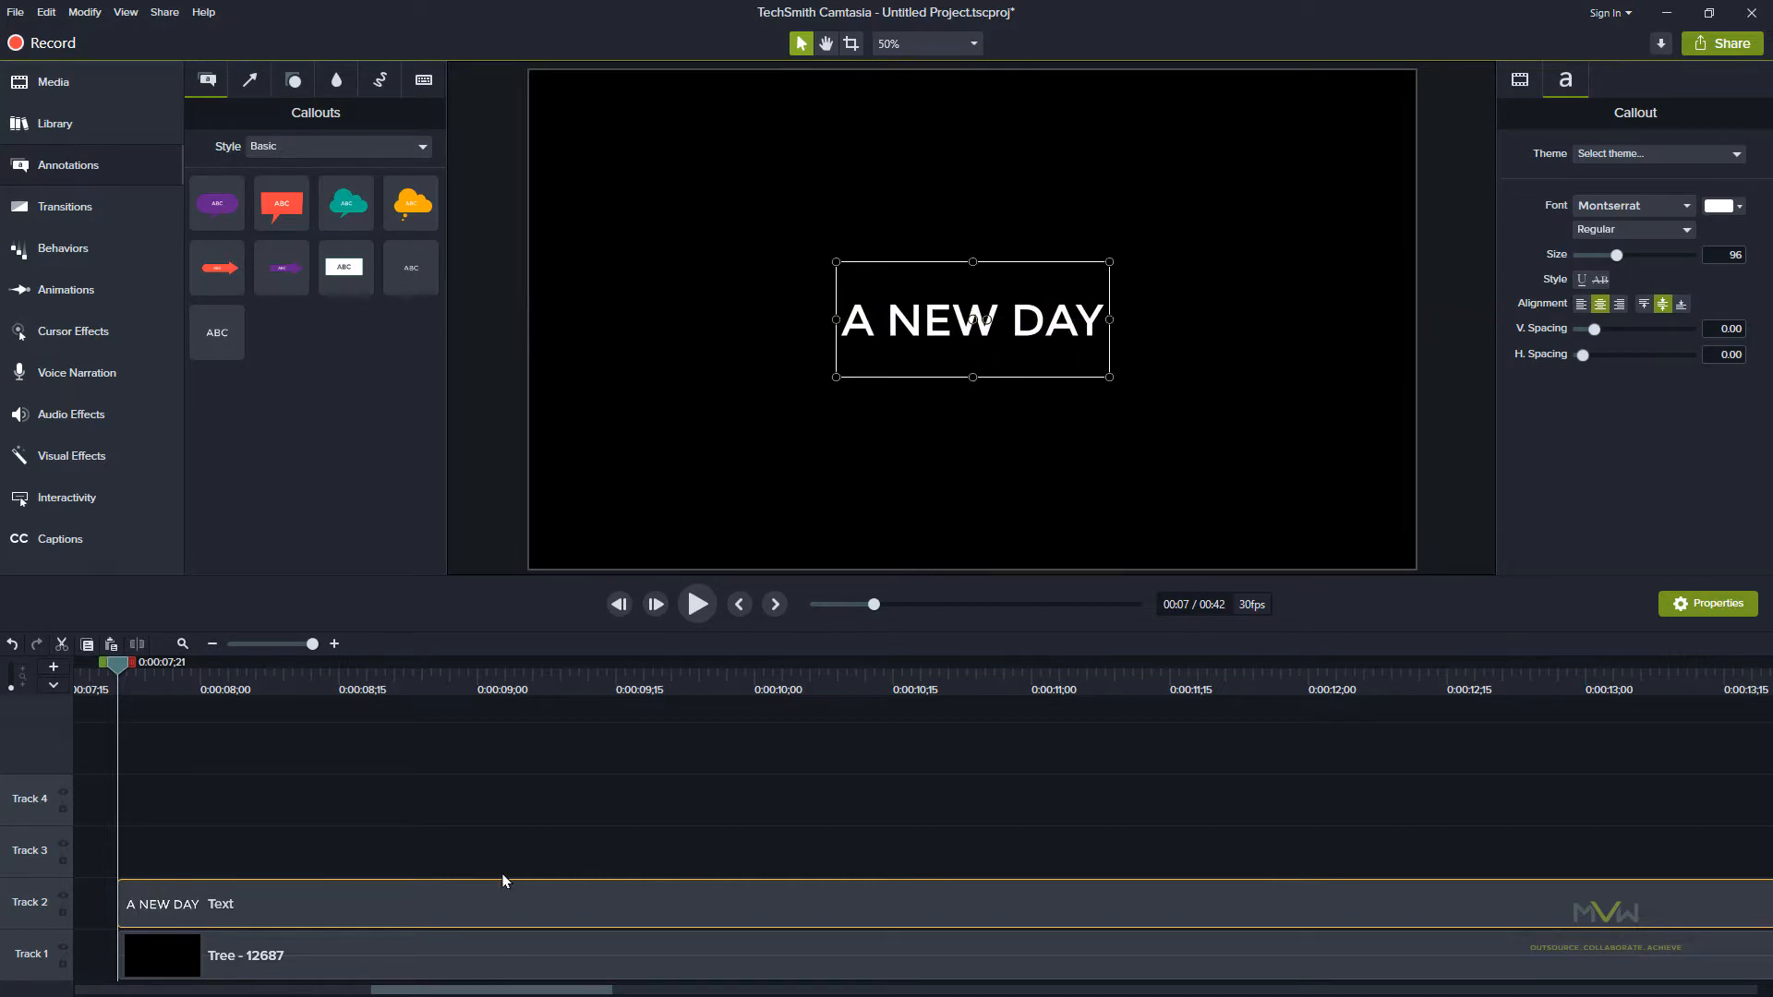
At 0:00:13;25, crop the "A NEW DAY" callout from its left edge to a thin strip so the text is hidden.
drag(117, 682, 1742, 702)
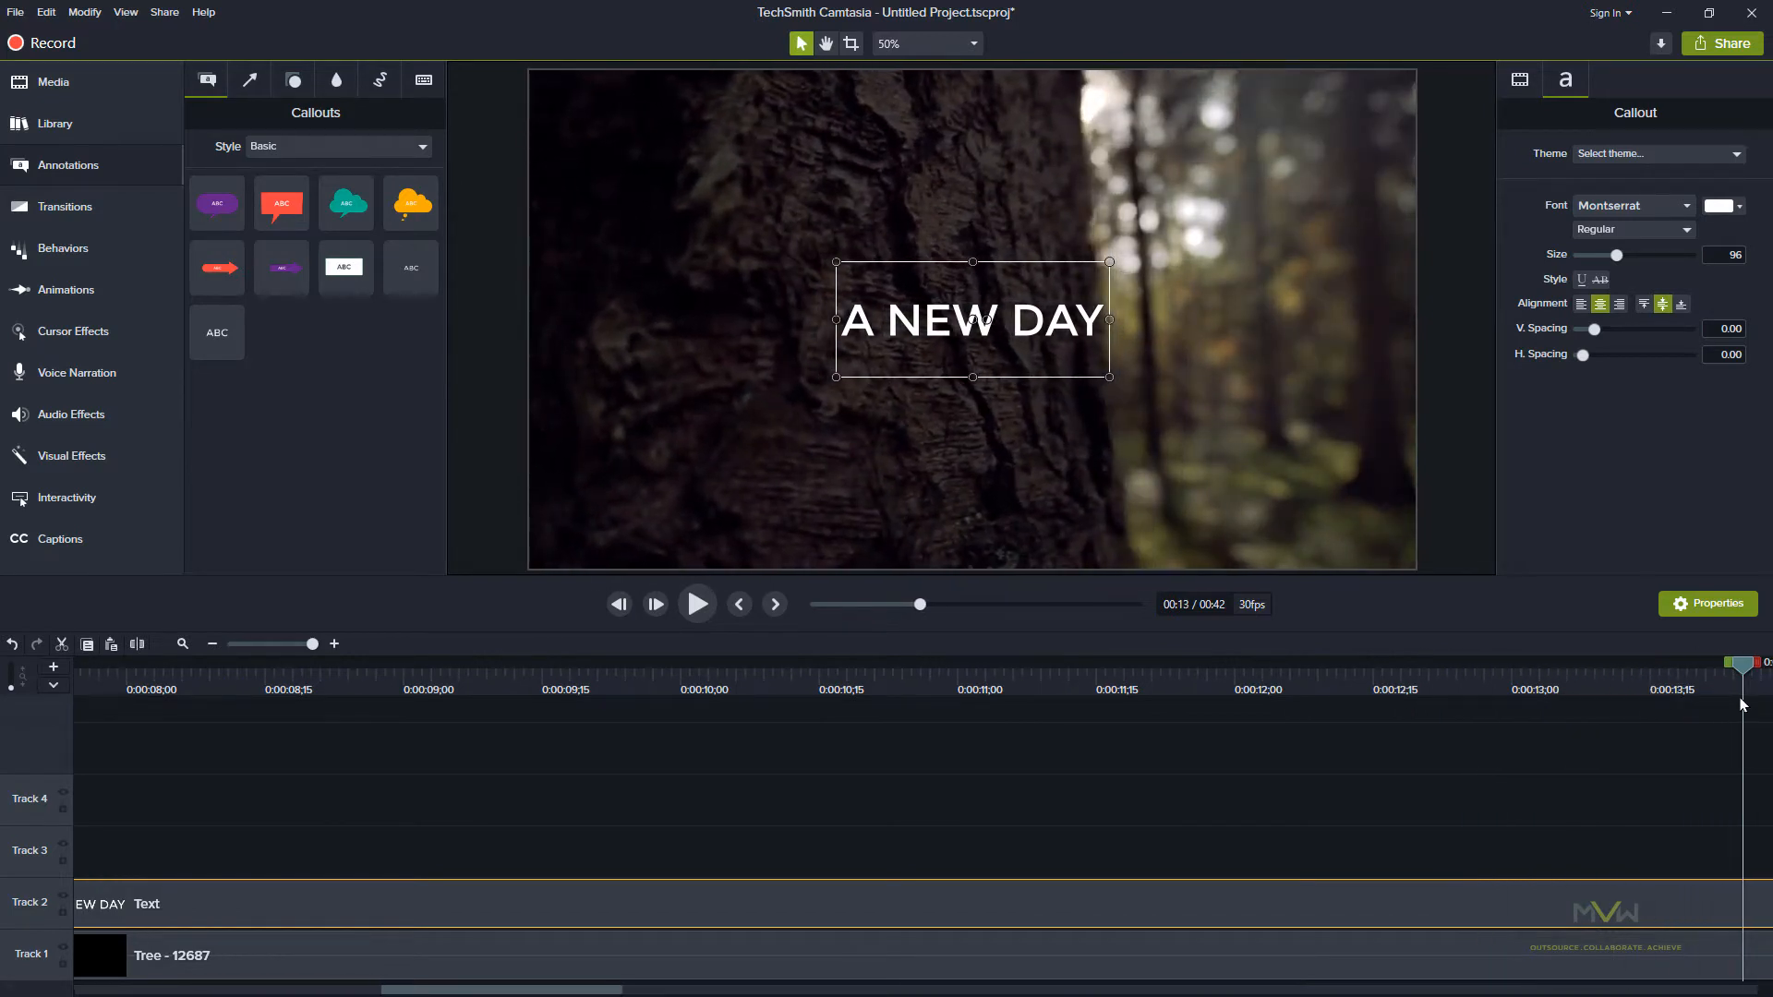
drag(603, 989, 758, 991)
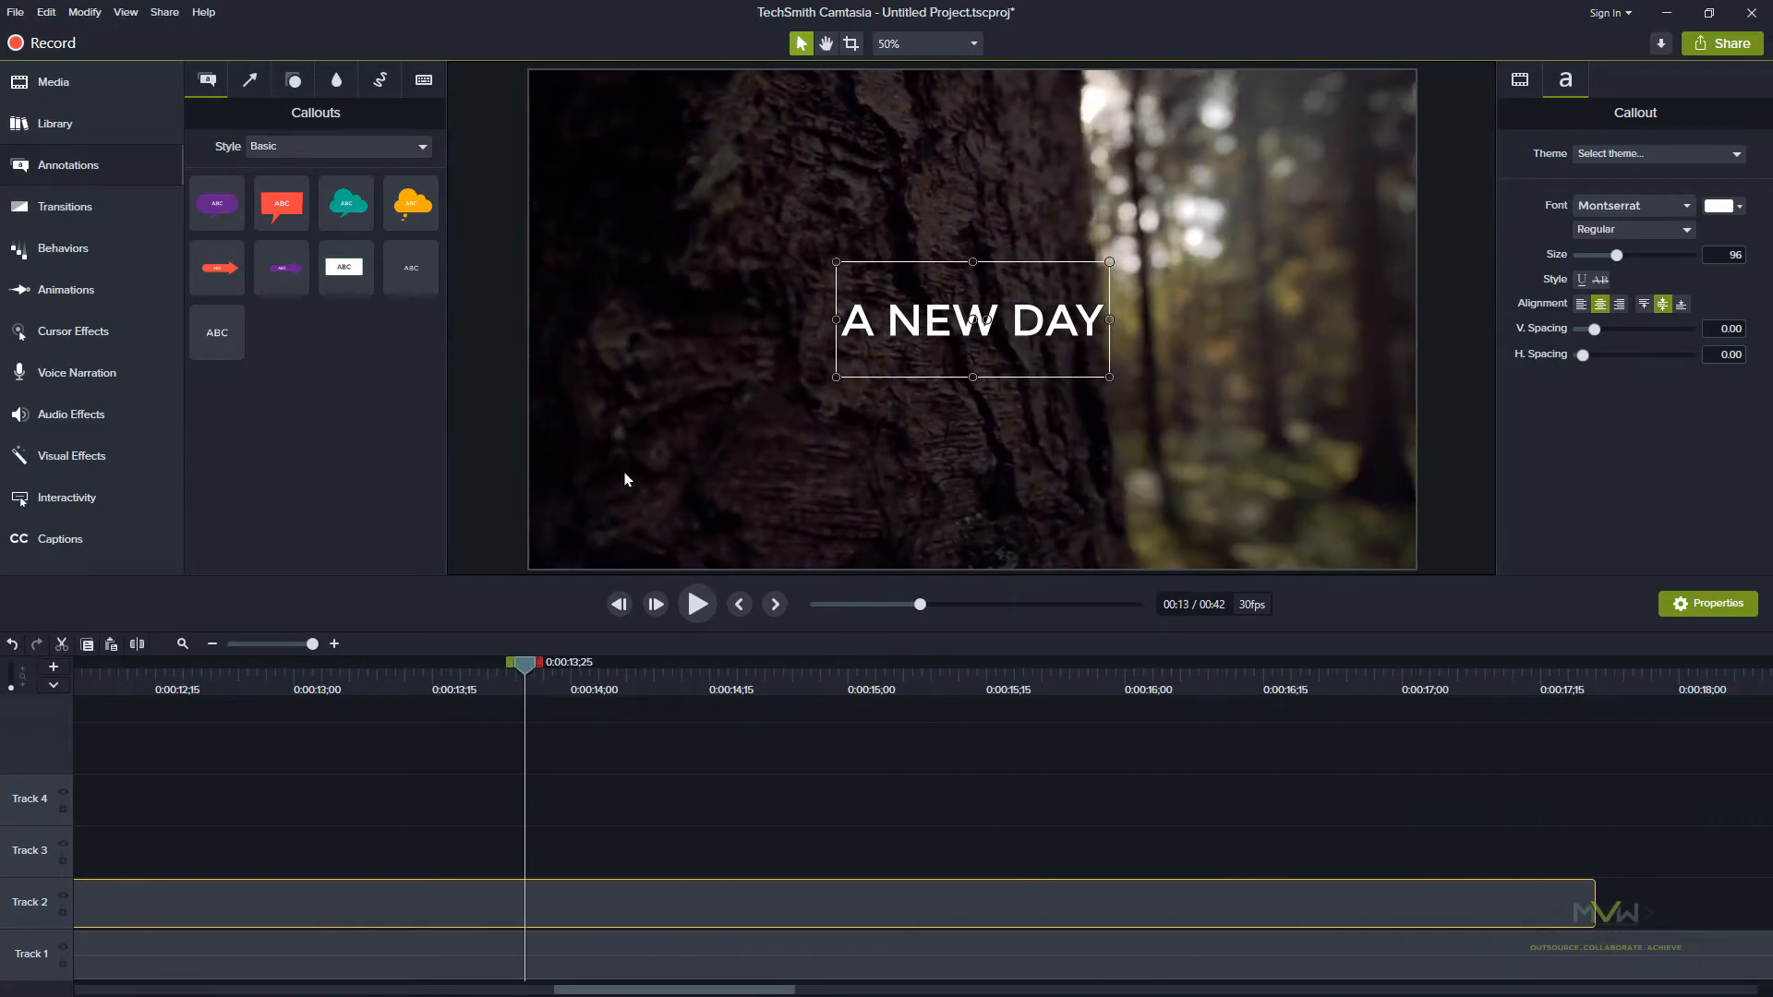
click(850, 43)
drag(835, 319, 1102, 332)
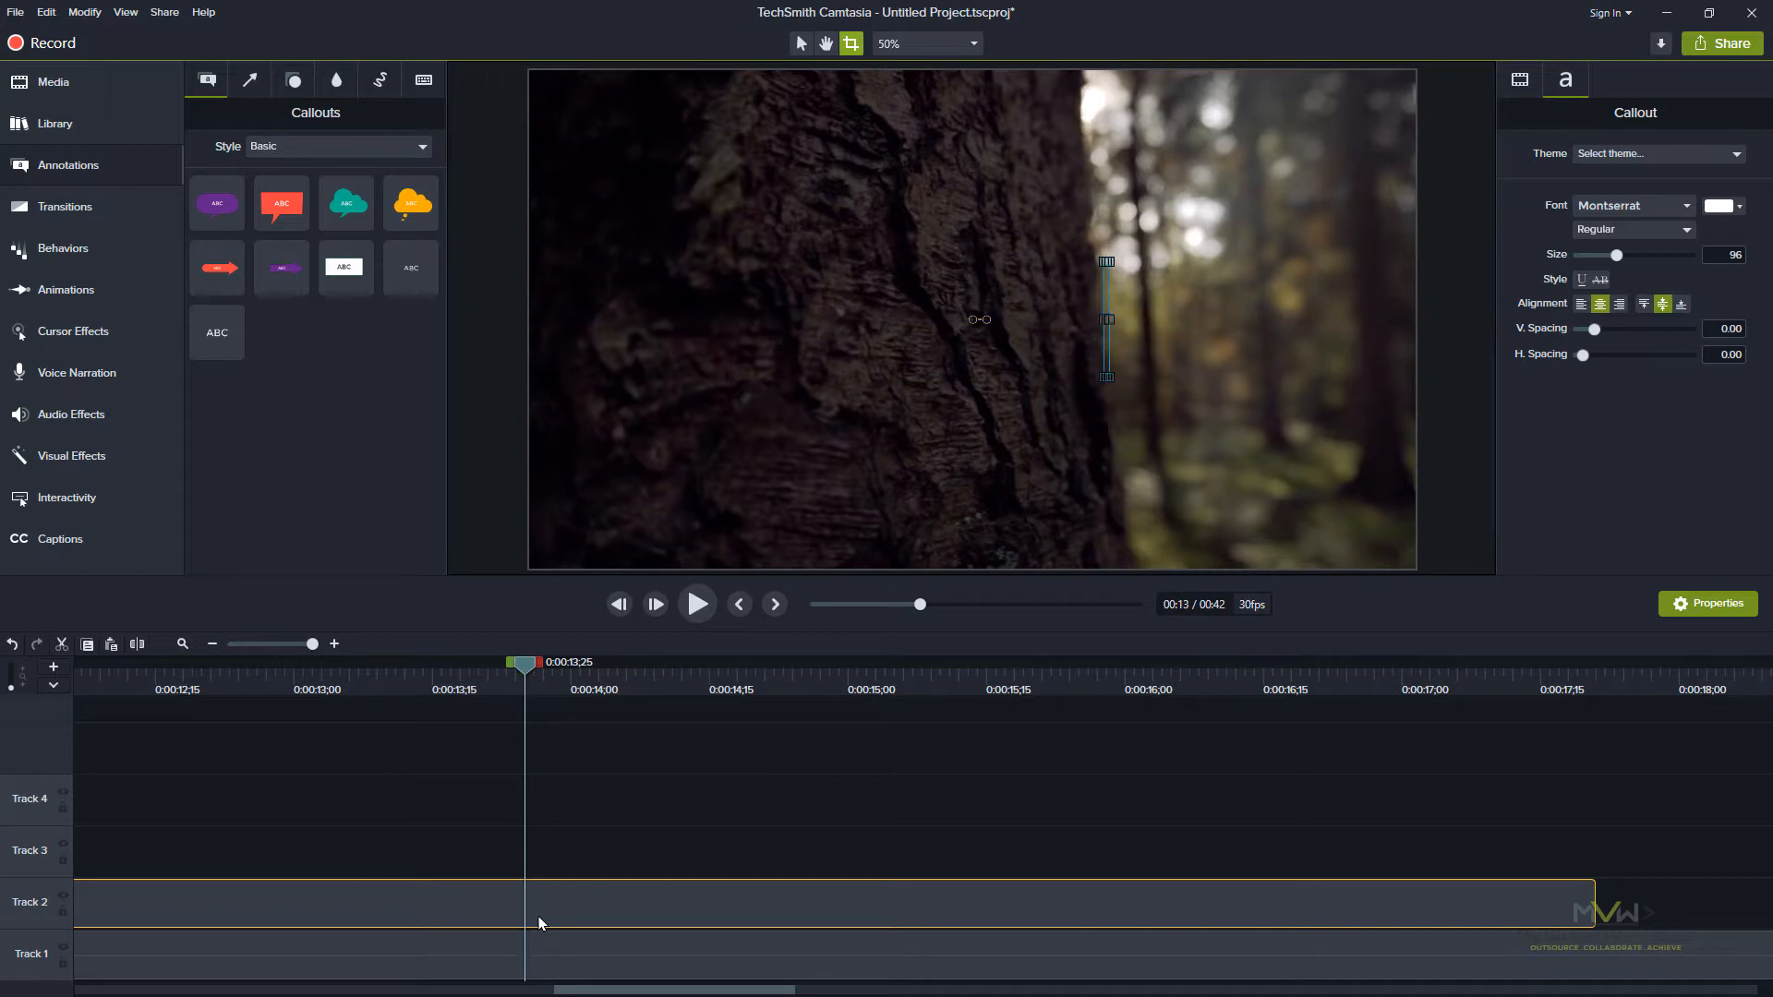
Add a Custom animation to the "A NEW DAY" callout ending at 0:00:13;25.
click(65, 289)
click(382, 75)
drag(253, 131, 515, 901)
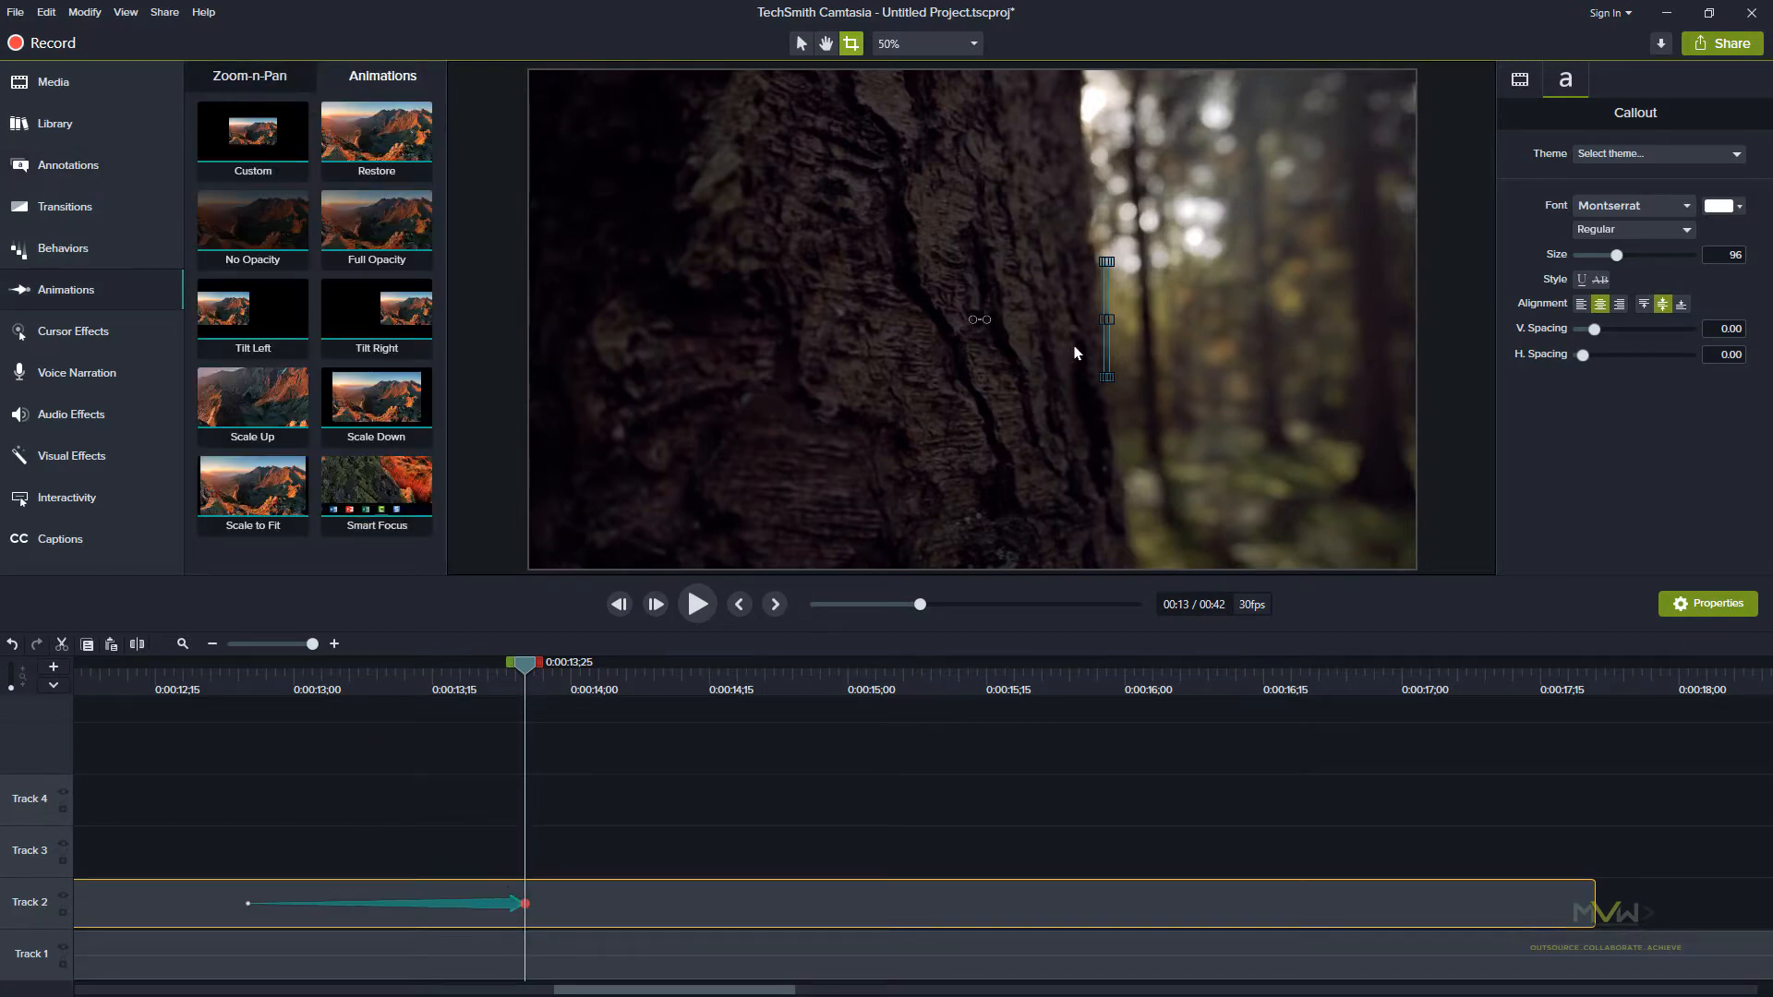
Reveal the callout's last letter by extending its left crop edge along the tree trunk from 0:00:13;25 to 0:00:14;03, adding custom animations.
drag(1101, 317, 1095, 318)
click(653, 606)
click(653, 605)
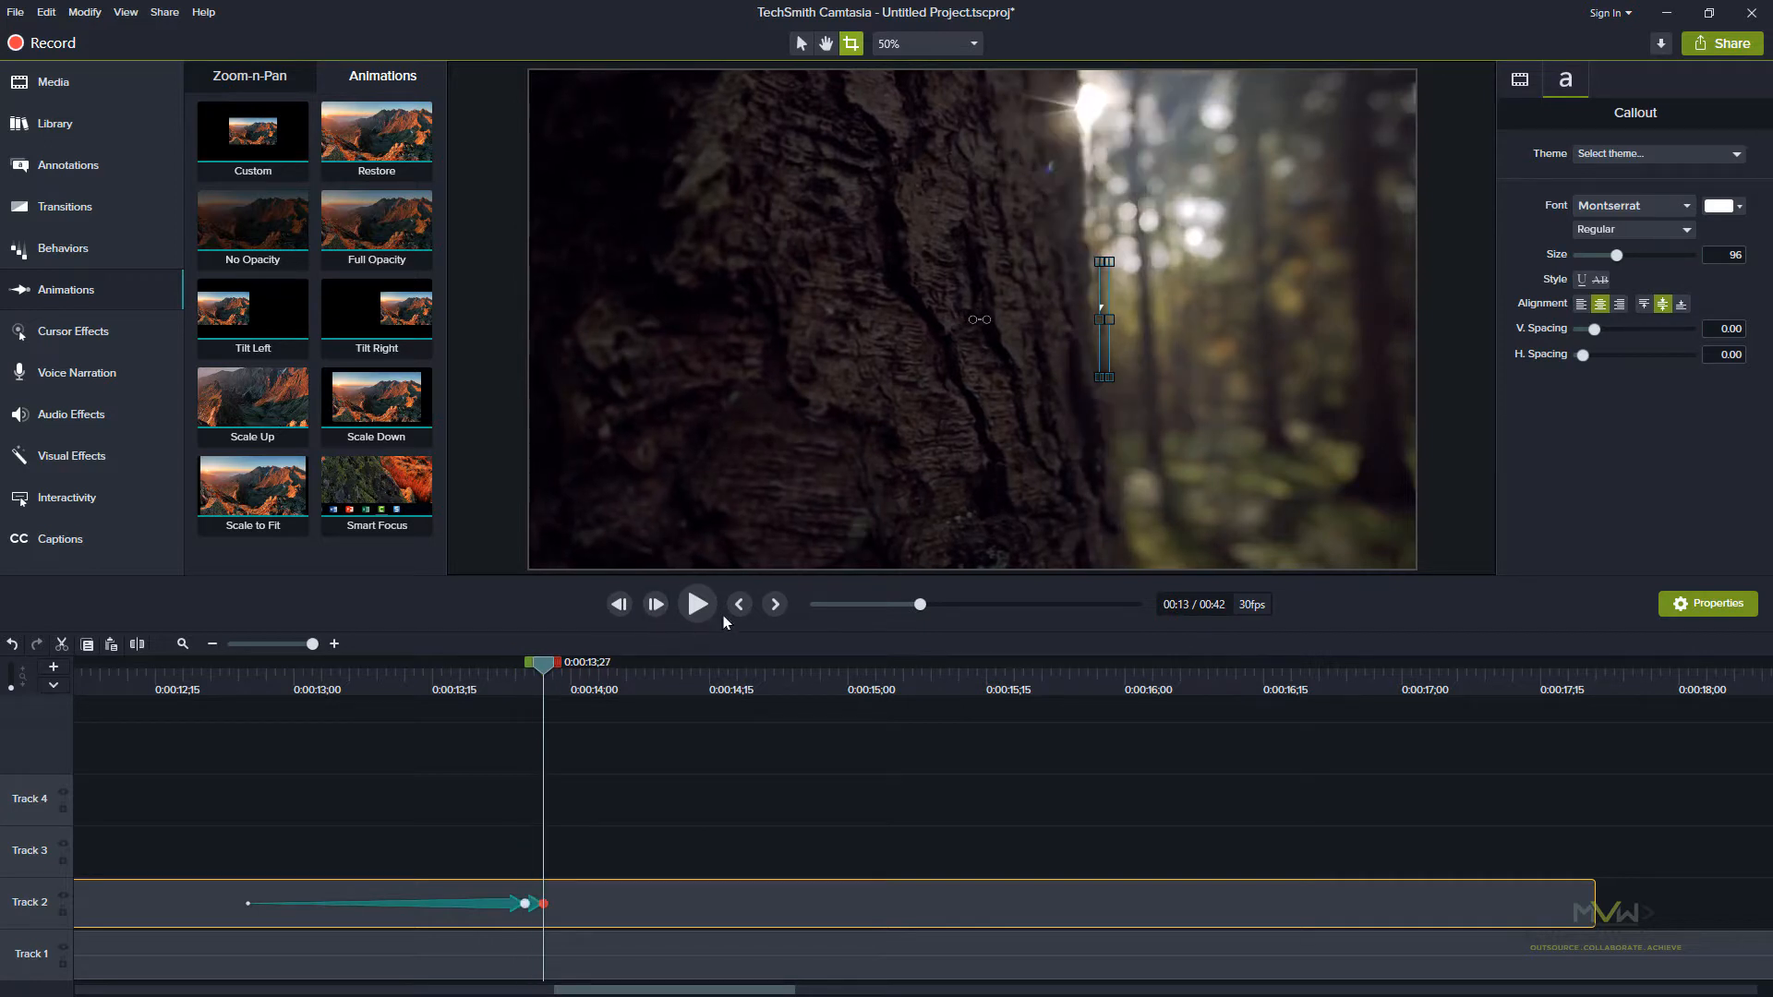
drag(1096, 317, 1073, 318)
key(period)
key(period)
key(shift+a)
key(period)
key(period)
key(period)
key(period)
key(shift+a)
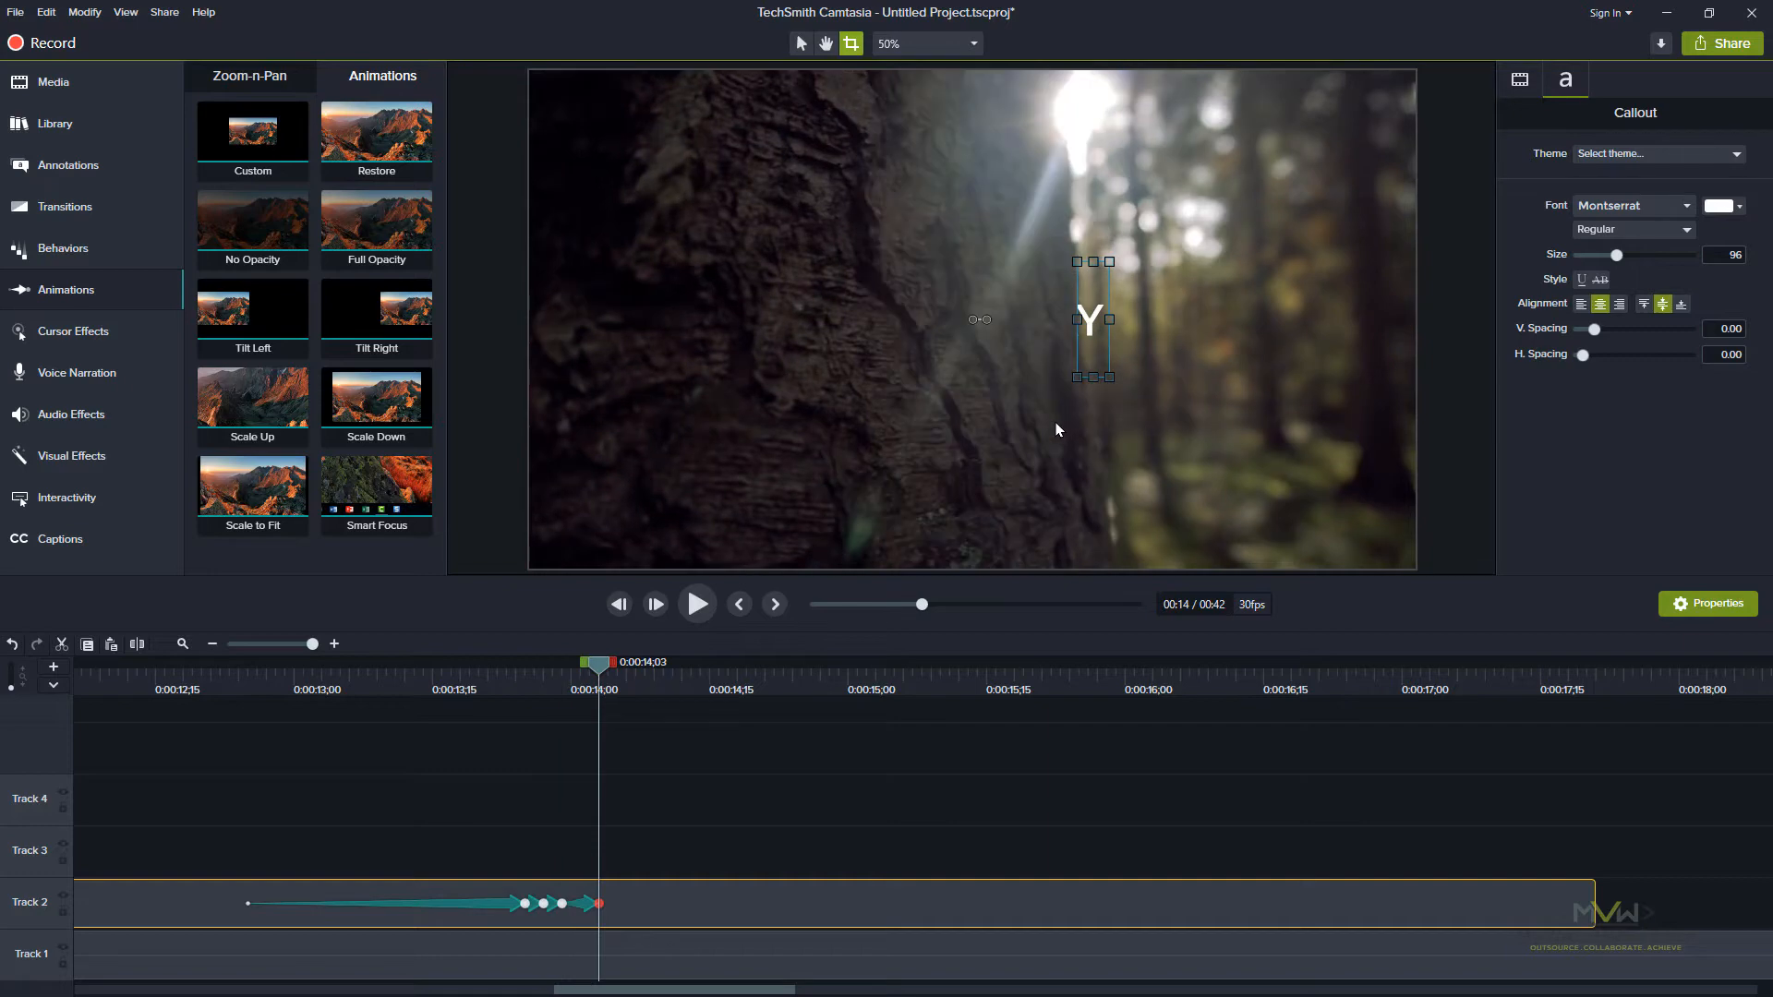
Add a custom animation at 0:00:14;06 and extend the callout's left crop edge slightly to match the trunk.
key(period)
key(period)
key(period)
key(shift+a)
drag(1076, 377, 1073, 379)
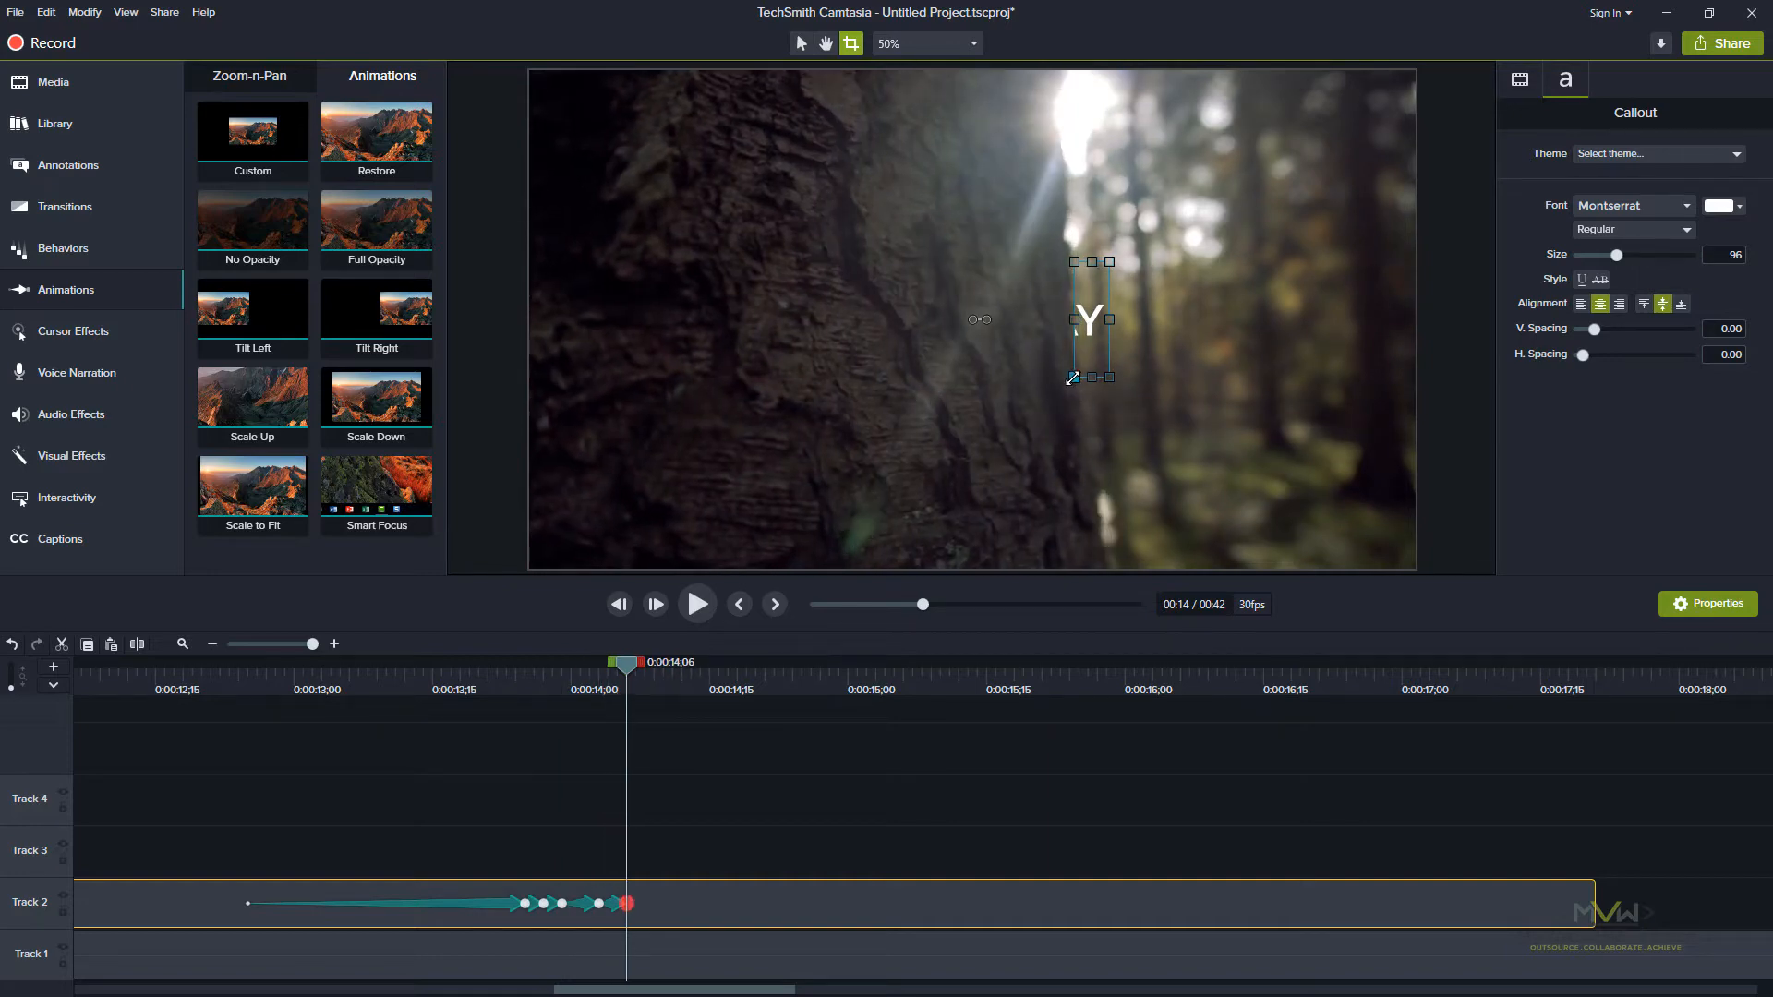
Continue revealing more of "A NEW DAY" from 0:00:14;09 onward, advancing frame by frame and keeping the left crop edge on the trunk.
key(period)
key(period)
key(period)
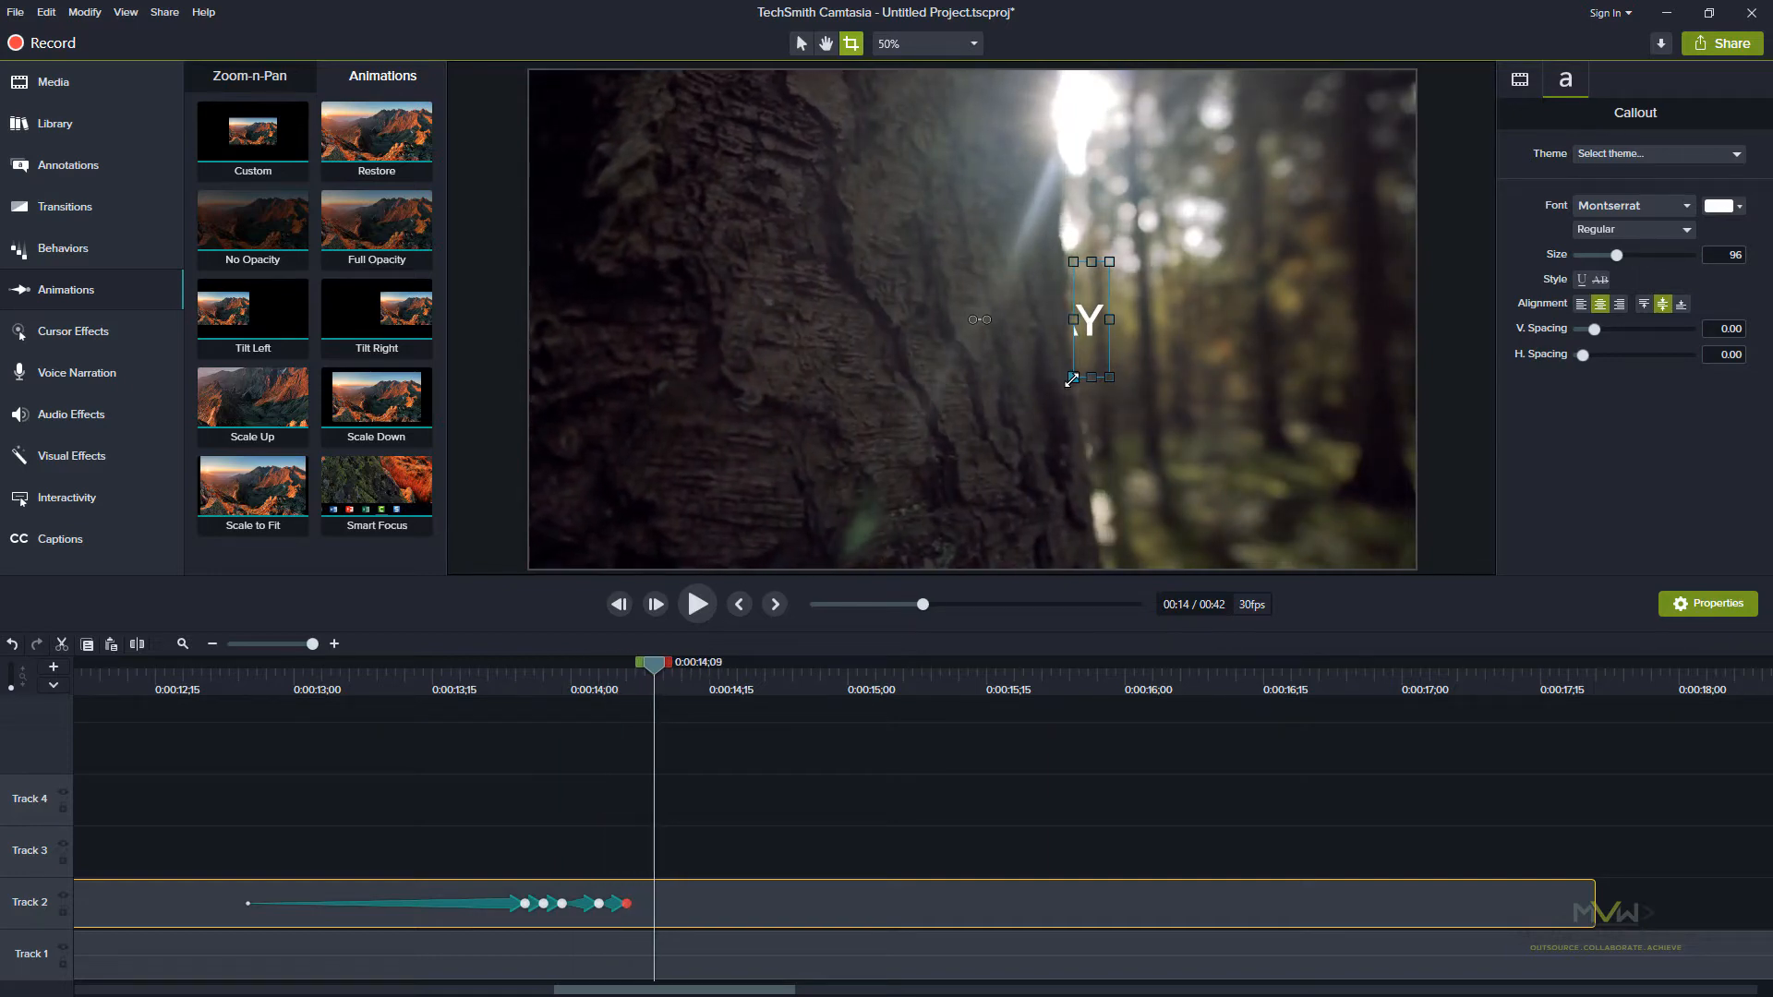
drag(1073, 375, 1015, 379)
key(period)
key(period)
key(period)
key(period)
key(period)
key(period)
key(period)
key(period)
key(period)
key(period)
key(period)
key(period)
key(period)
key(period)
key(period)
key(period)
key(period)
key(period)
key(period)
key(period)
key(period)
key(period)
key(period)
key(period)
key(period)
key(period)
key(period)
key(period)
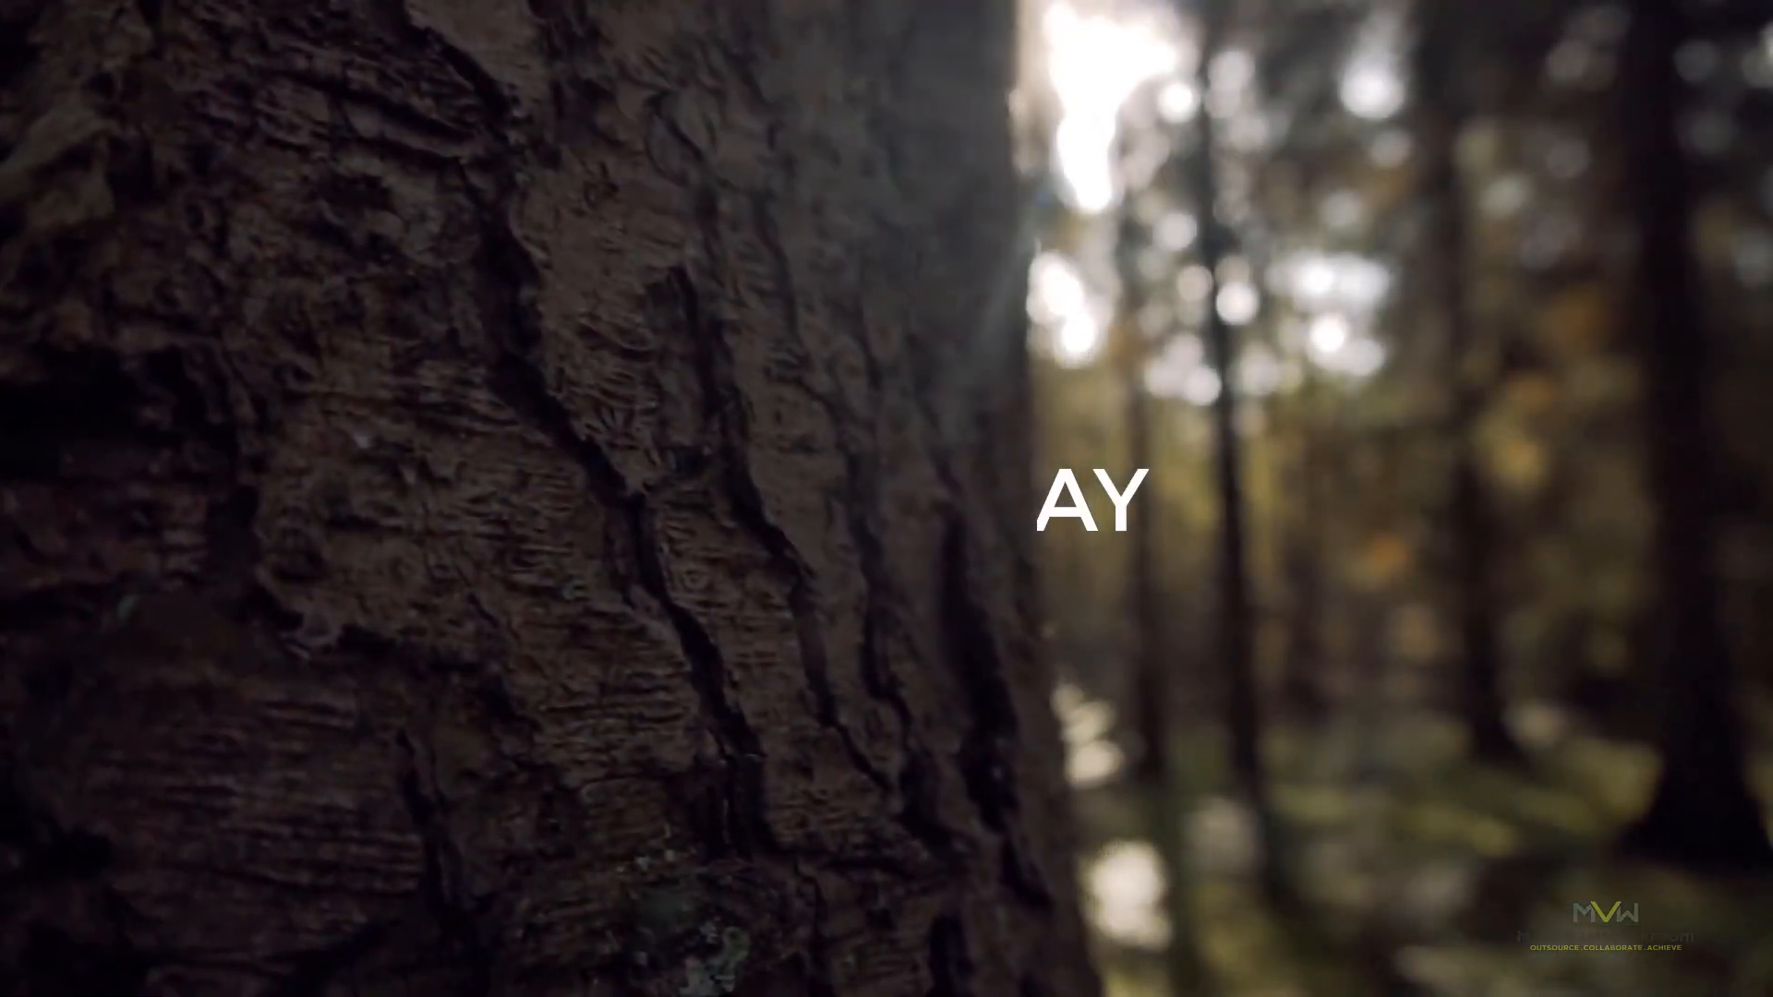